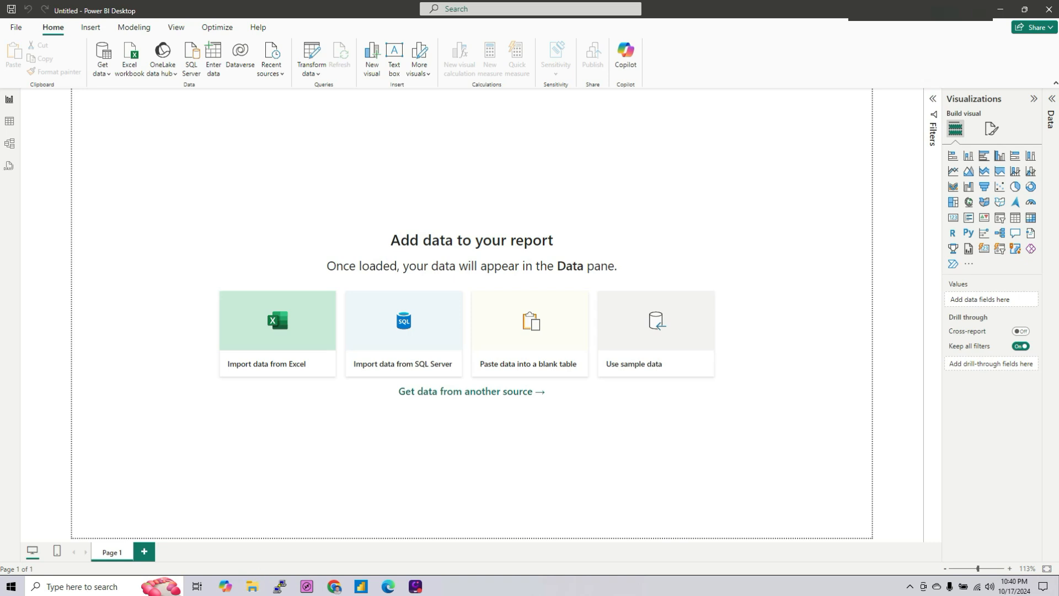
Review the SalesOrders rows and columns in the Excel workbook, and return to the empty Power BI report.
drag(1058, 34, 499, 136)
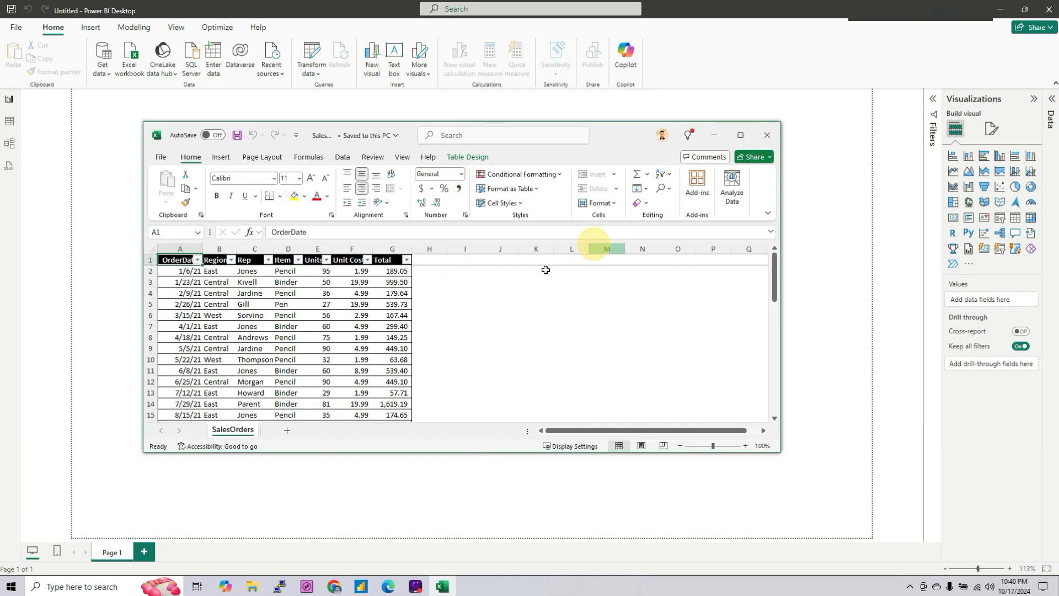
scroll(353, 350, down, 3)
scroll(295, 320, up, 3)
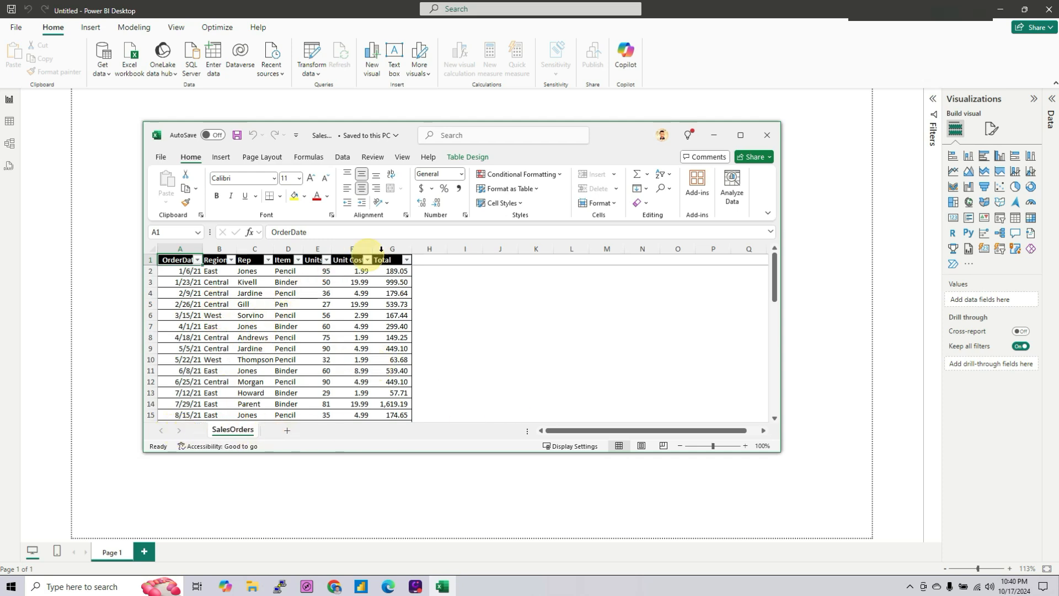
click(714, 138)
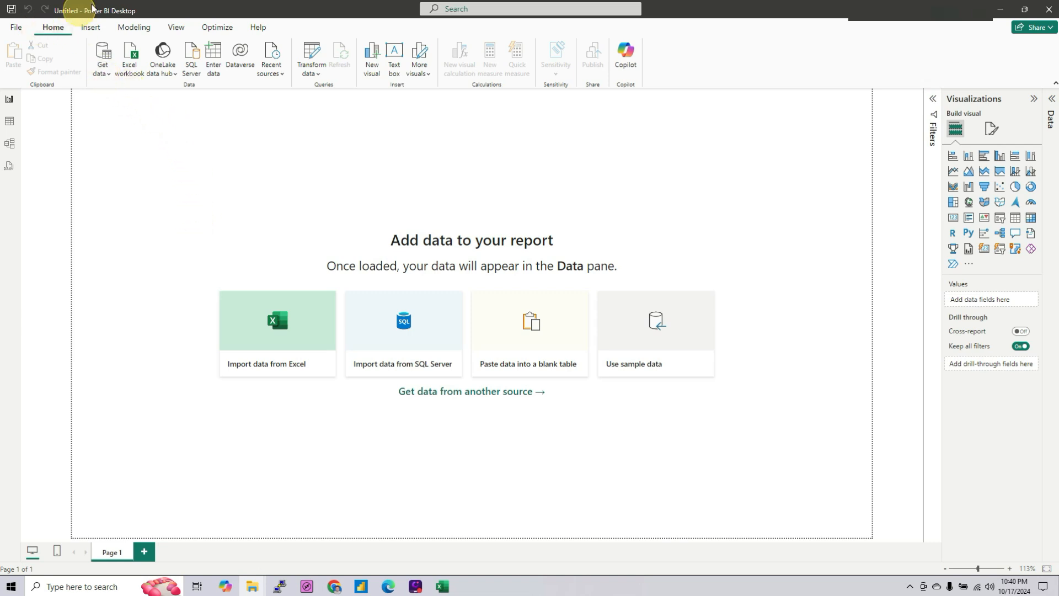
Browse the full list of data sources and connect to the Sales Data Excel workbook in Downloads.
click(109, 75)
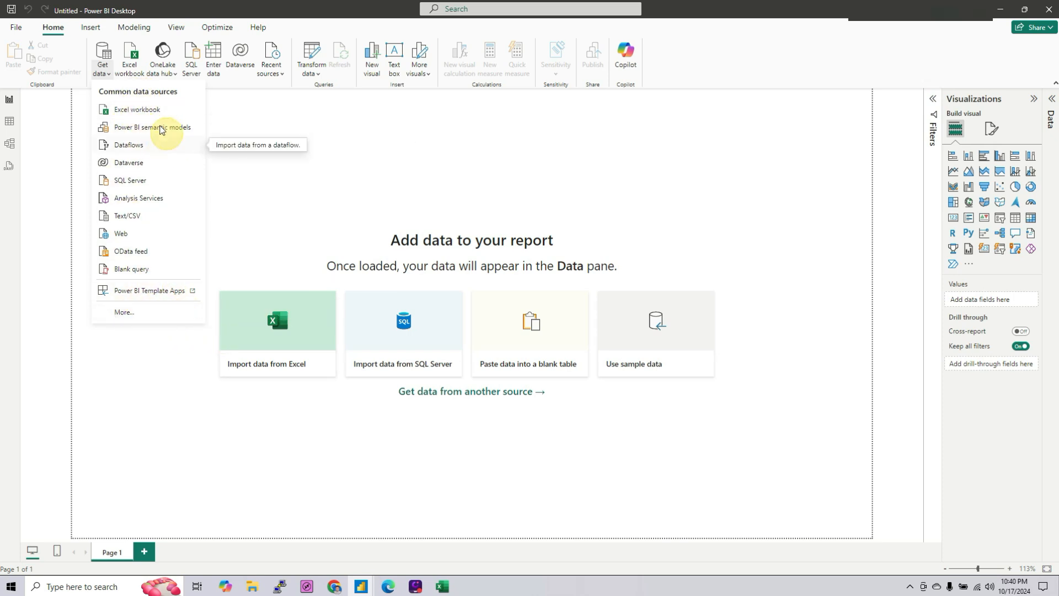
click(128, 316)
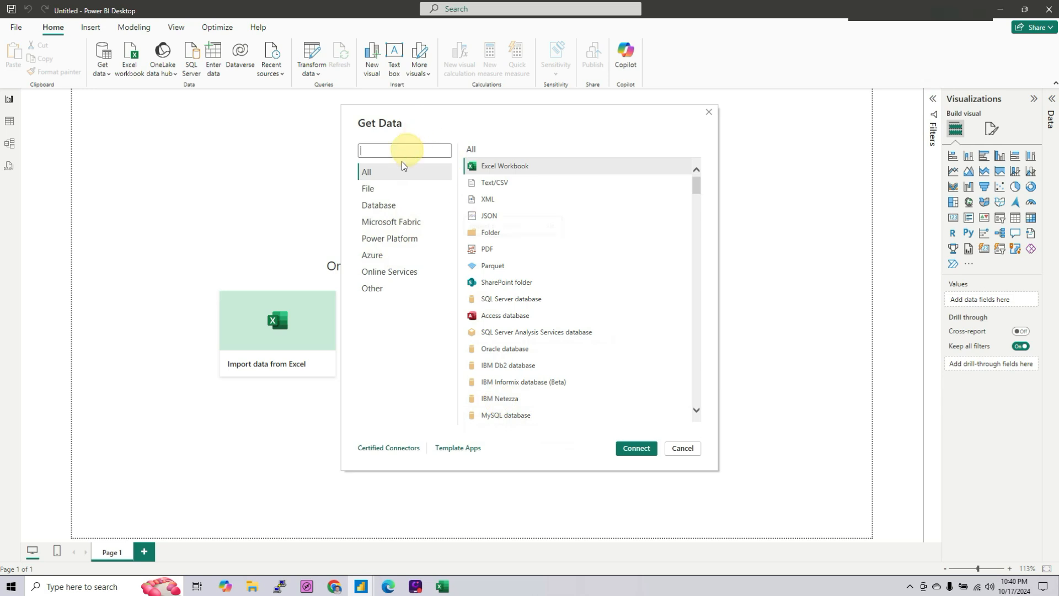
click(369, 191)
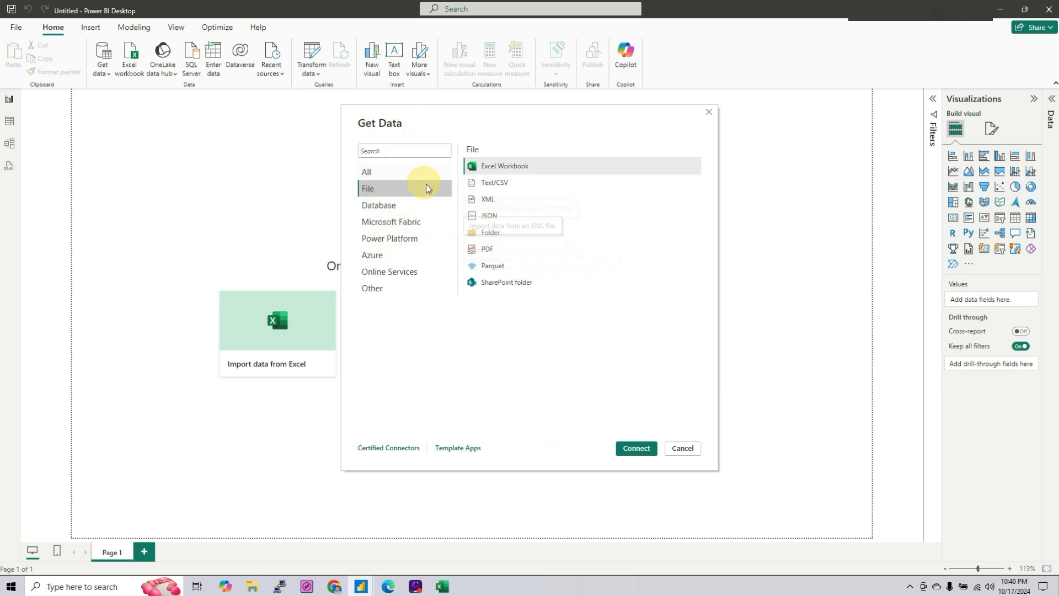
click(379, 205)
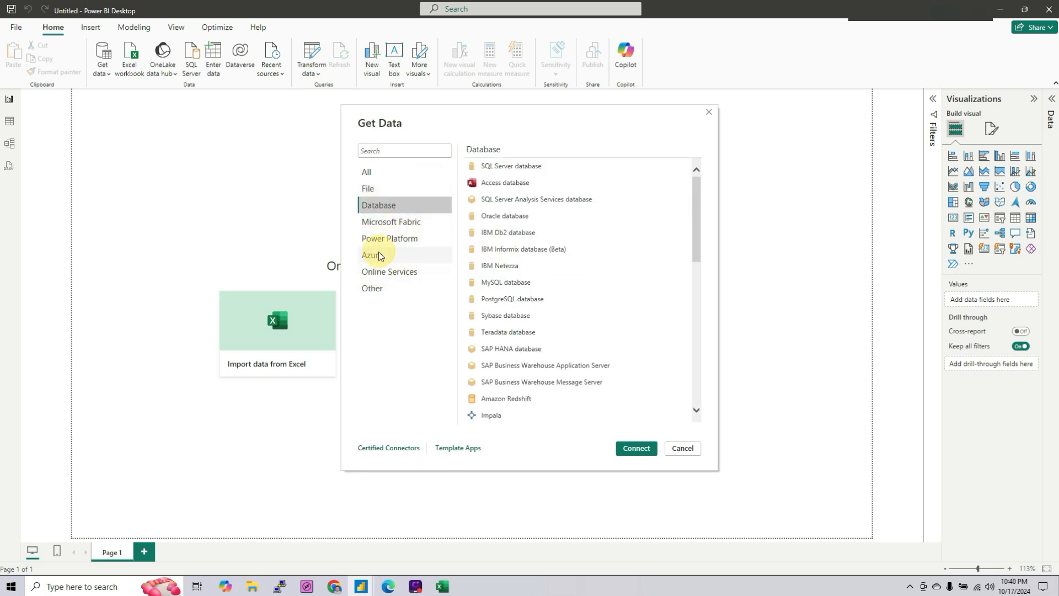
click(367, 171)
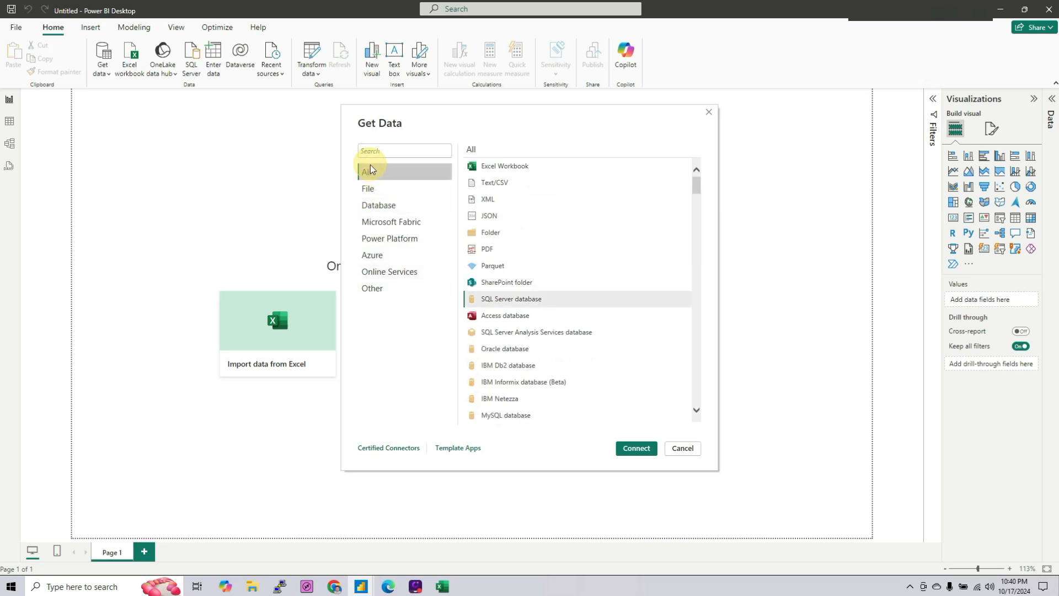
click(508, 168)
click(638, 449)
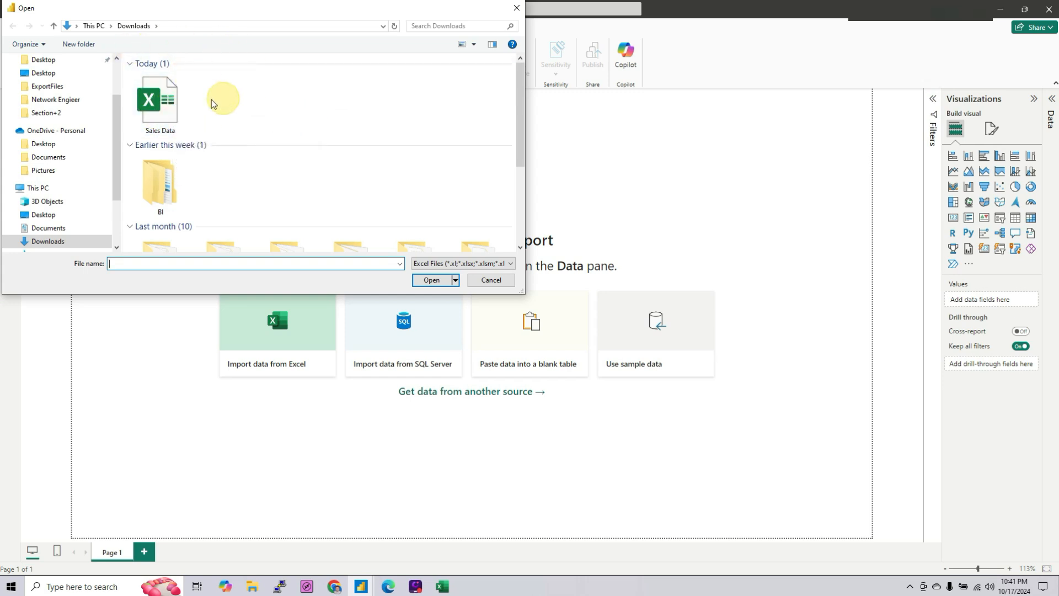
click(161, 110)
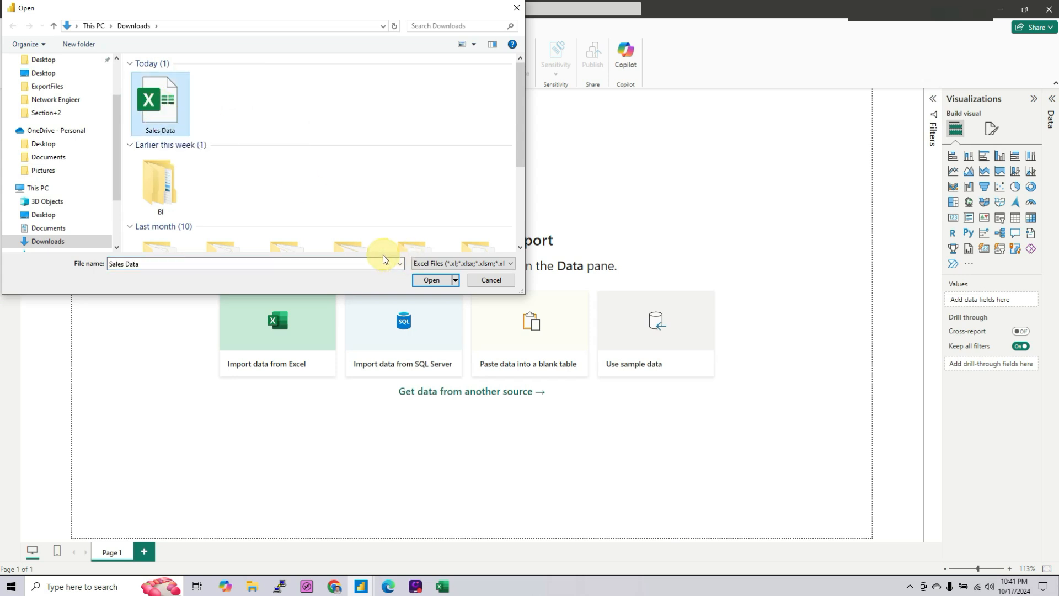
click(431, 280)
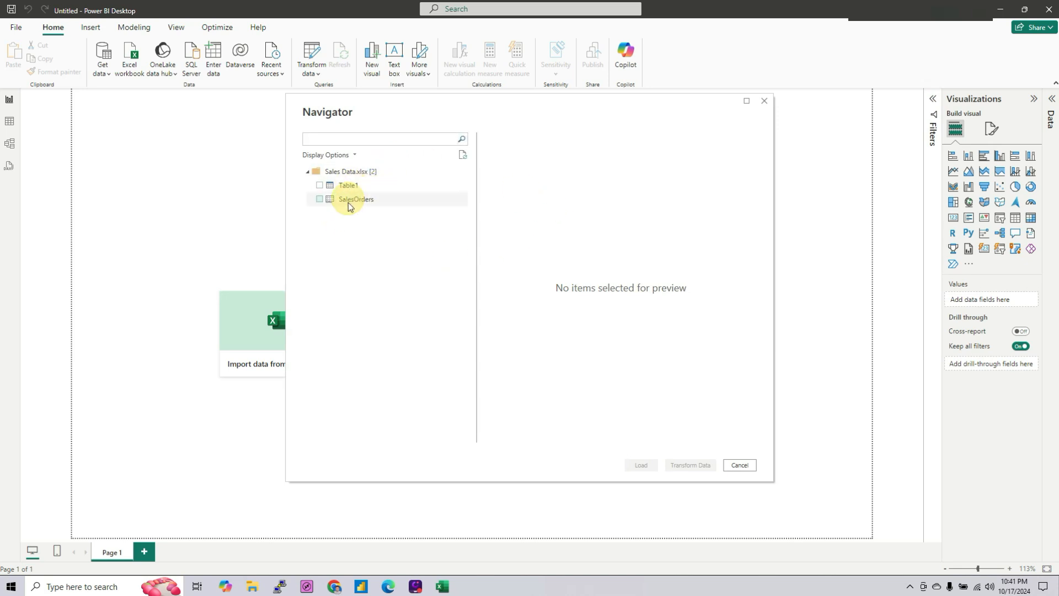
Preview Table1 and SalesOrders from the workbook, and open only SalesOrders for transformation in Power Query.
click(346, 185)
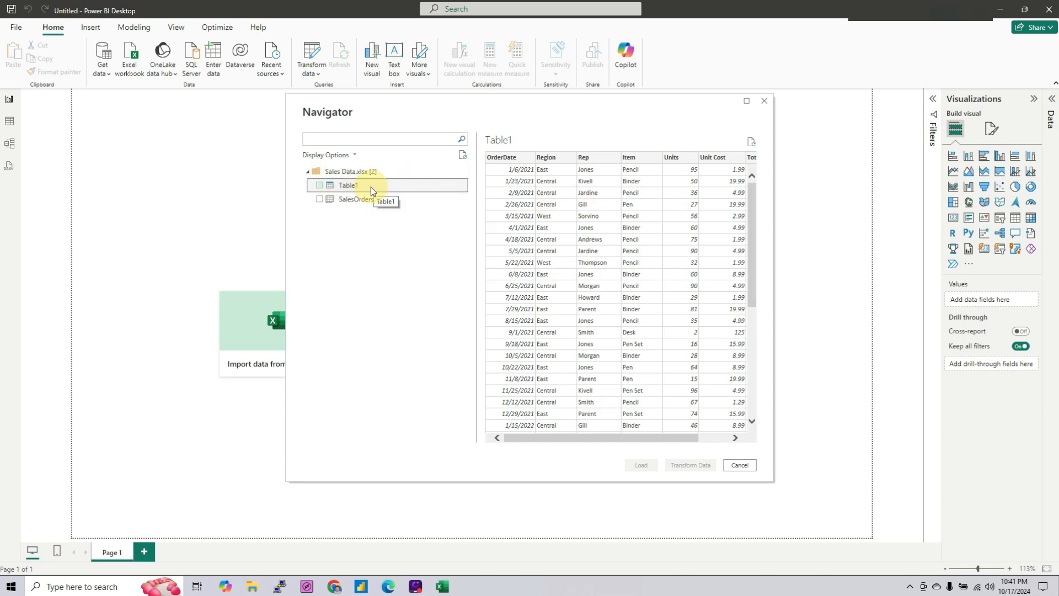
click(344, 199)
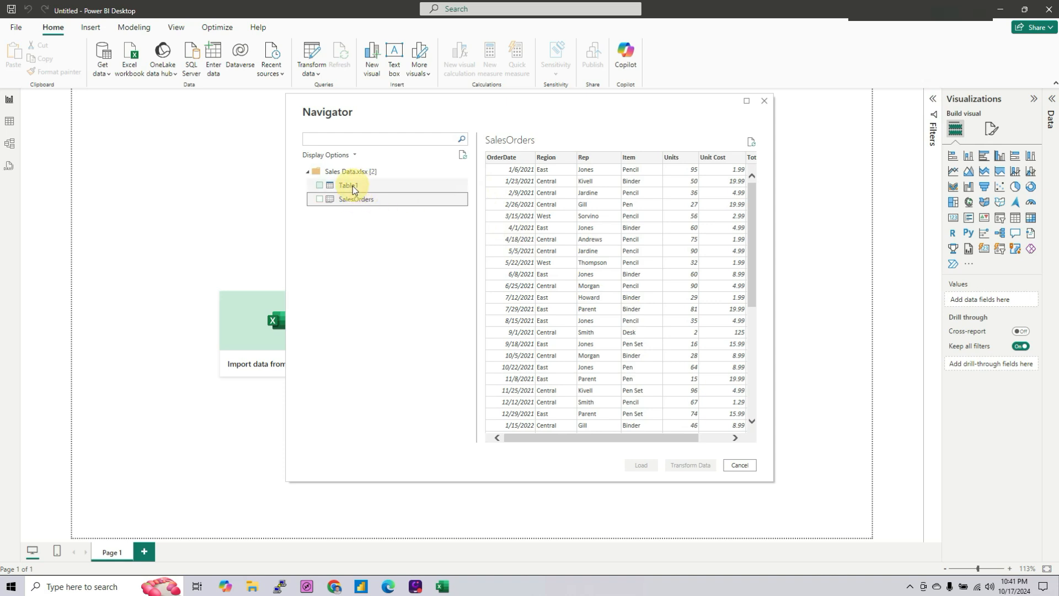
click(321, 200)
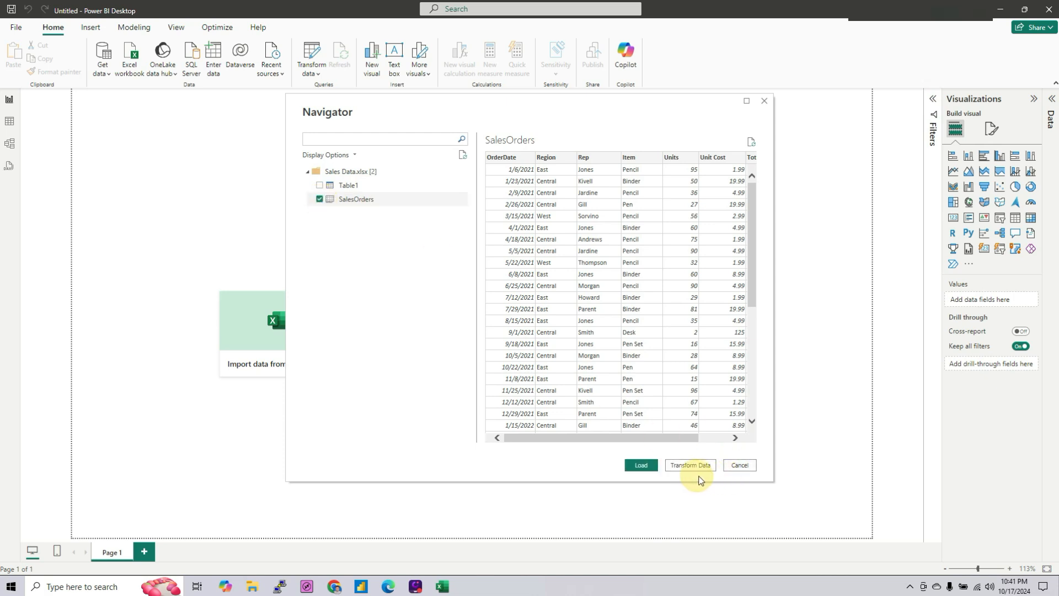
drag(751, 299, 745, 411)
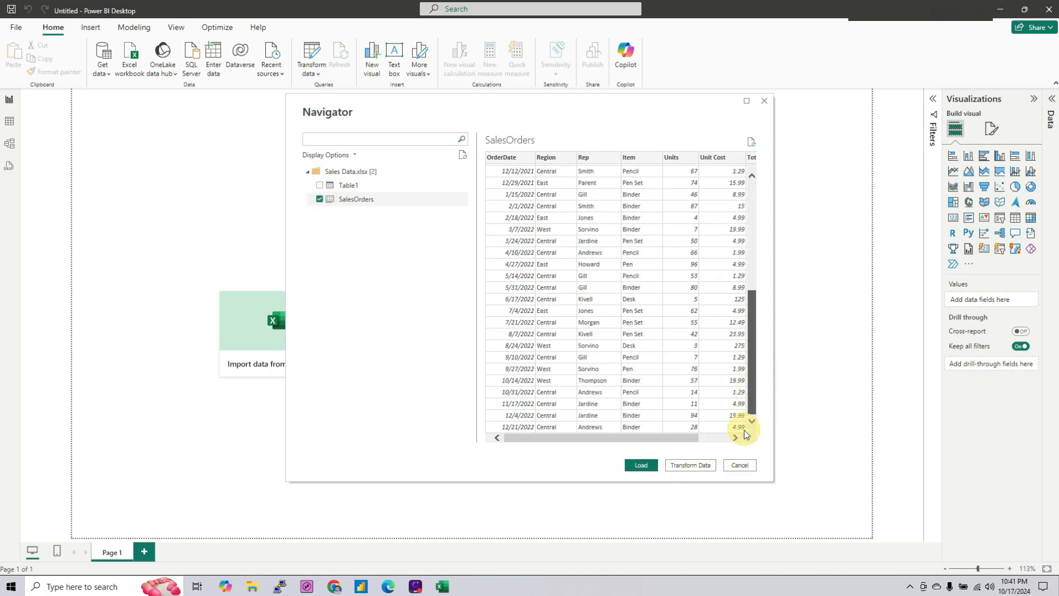
drag(678, 438, 739, 438)
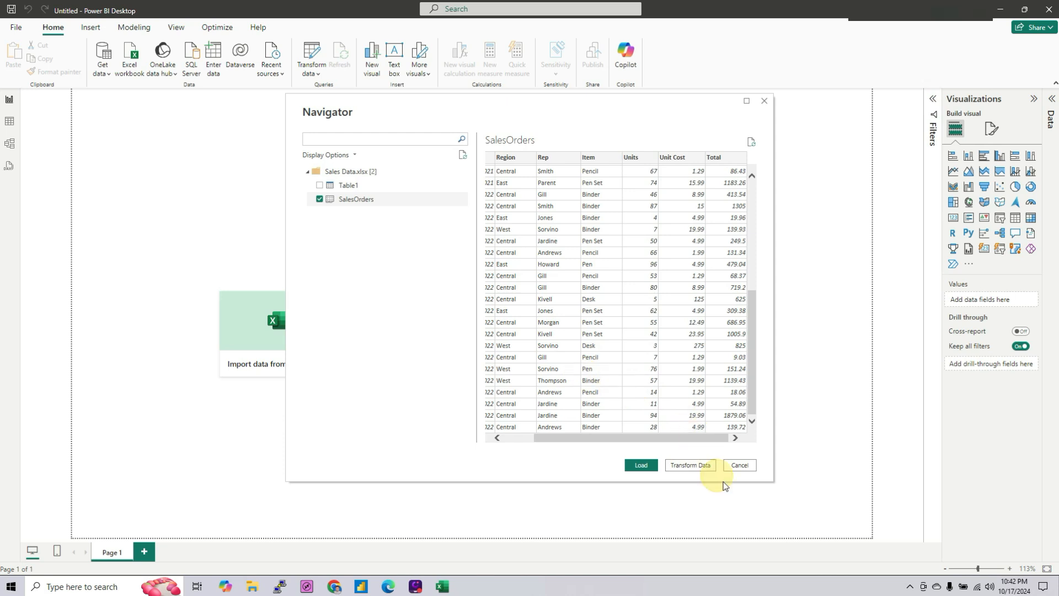
click(698, 468)
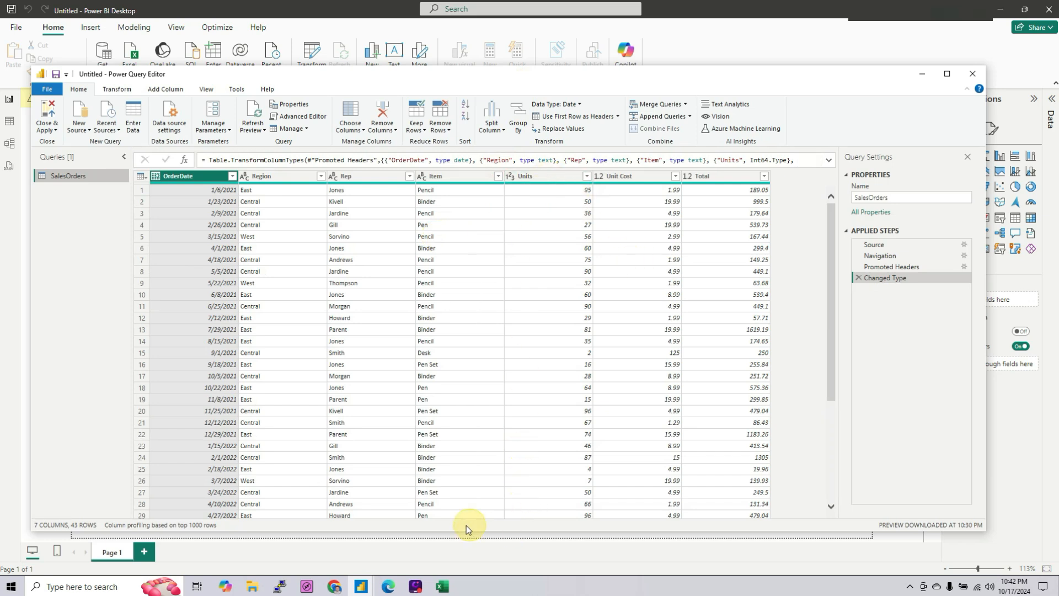
click(711, 177)
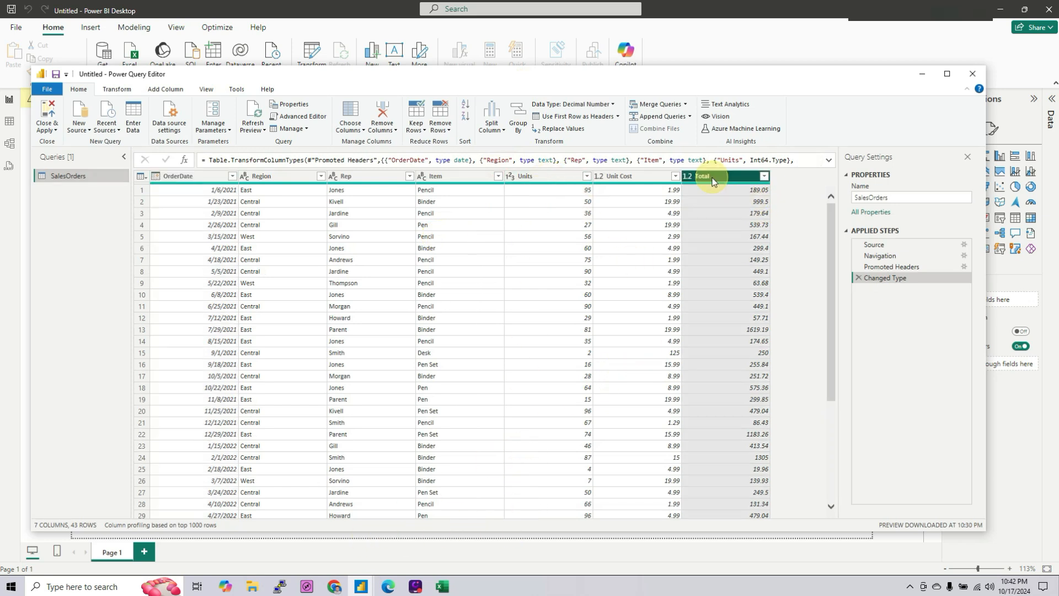
right_click(712, 180)
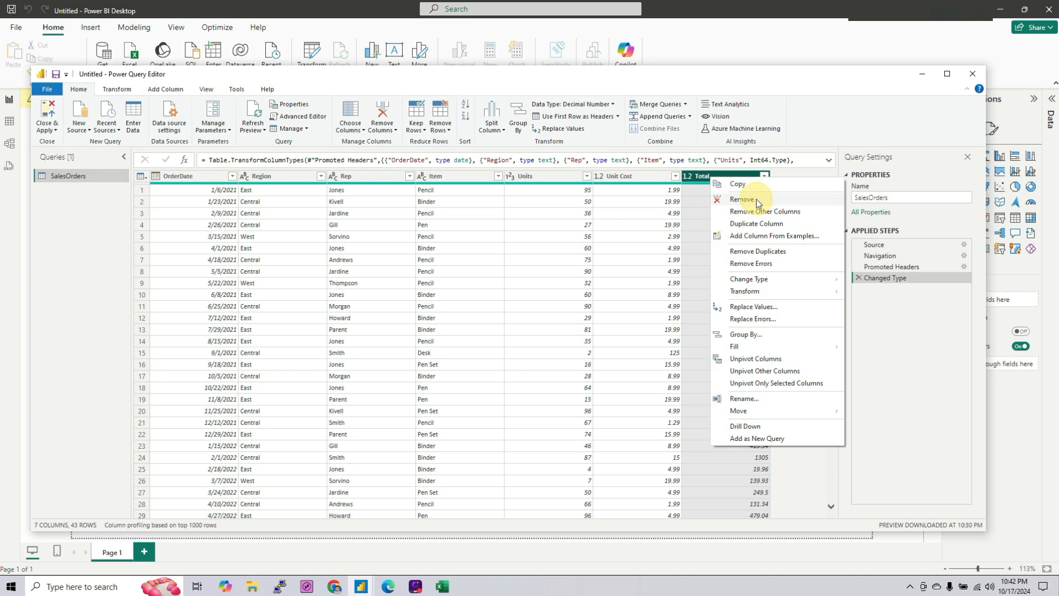
click(812, 118)
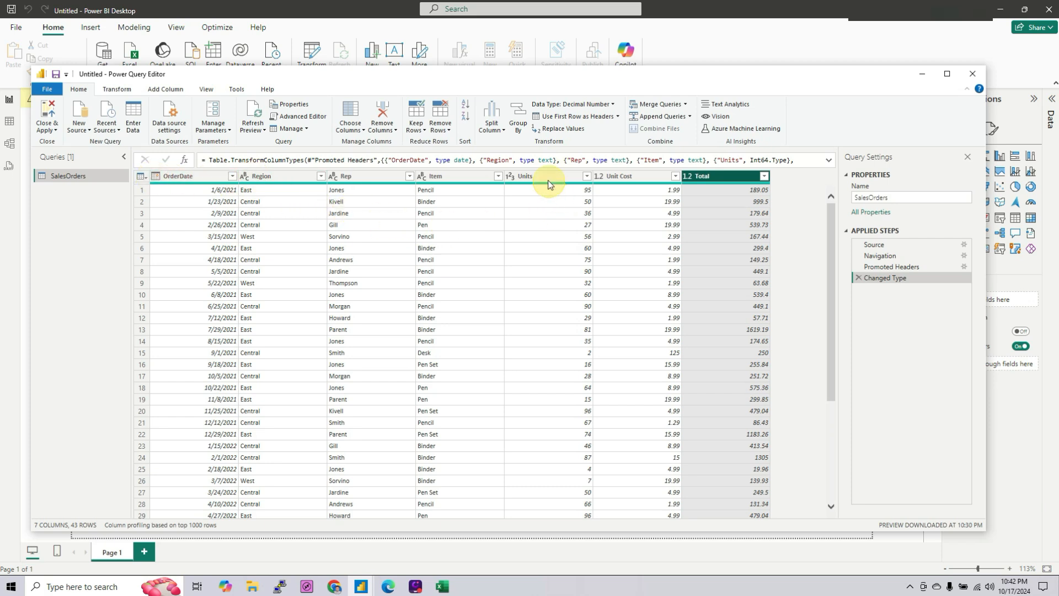
click(585, 177)
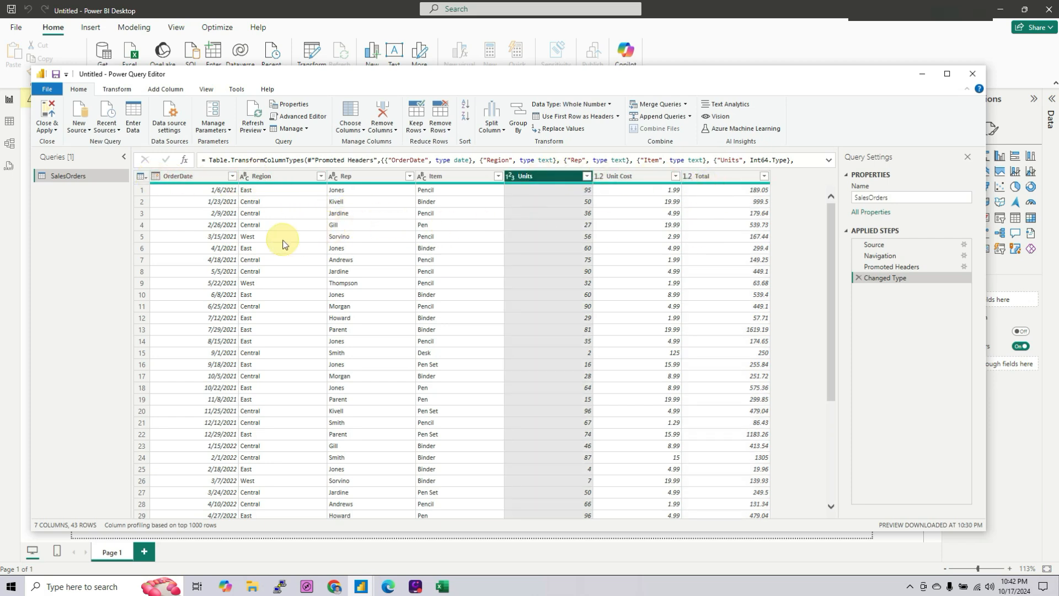
Rename the Rep column to Representative, and close the Power Query Editor with the changes applied.
click(364, 176)
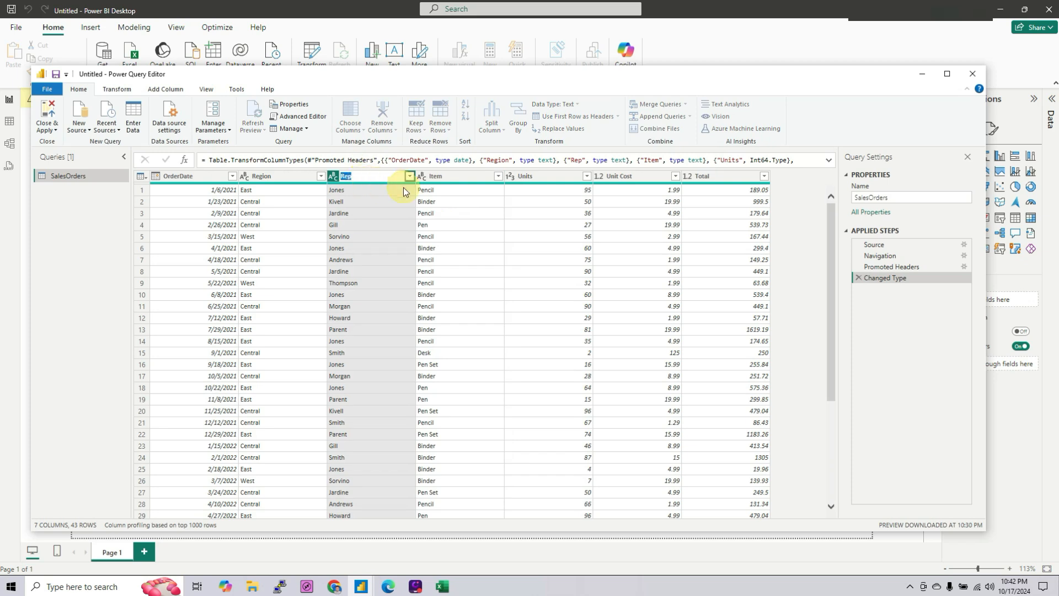
double_click(368, 178)
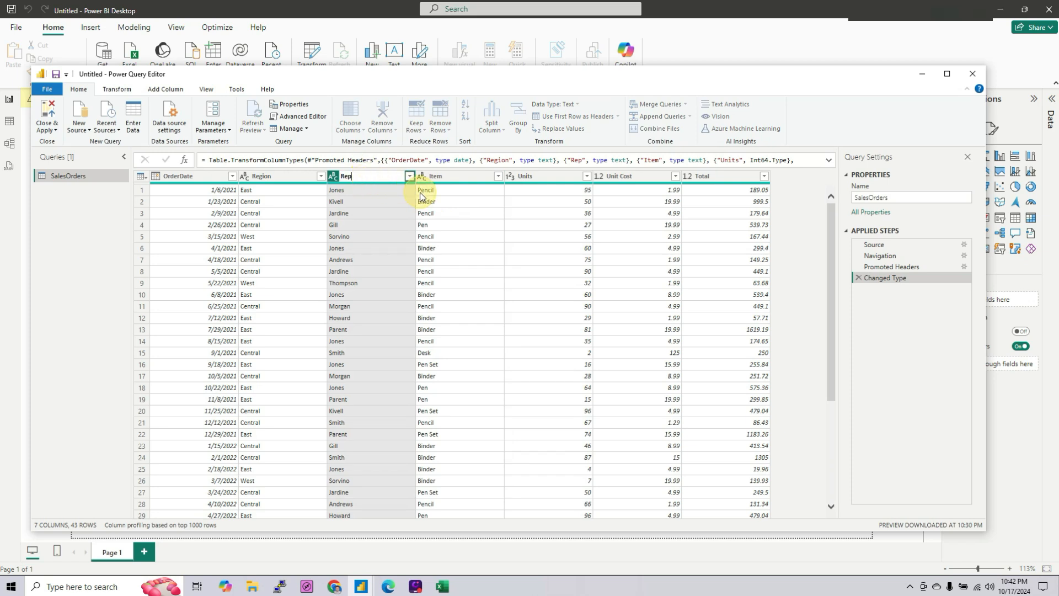
text(resentative)
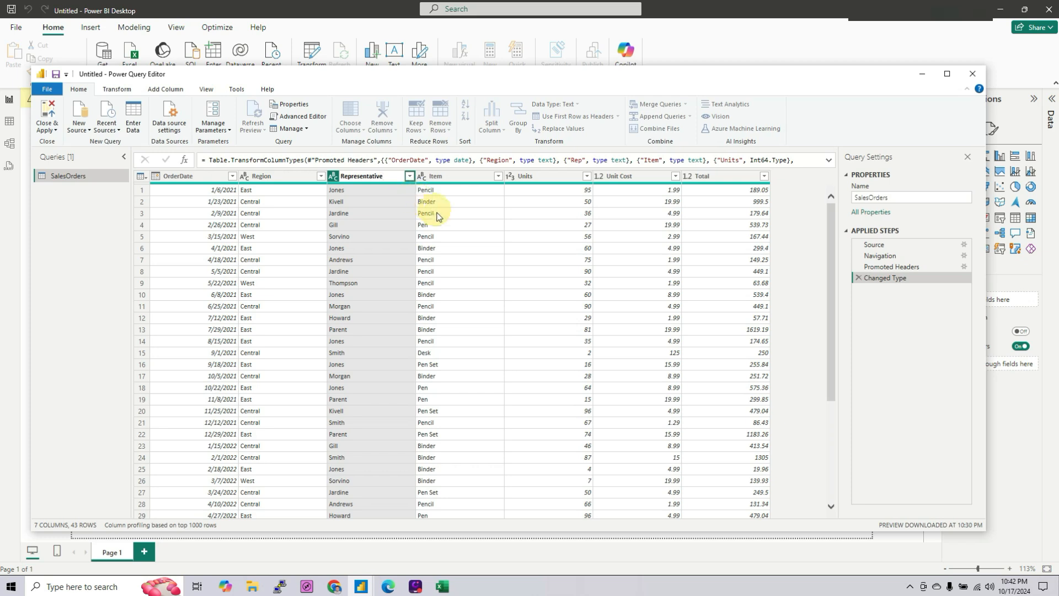
key(Return)
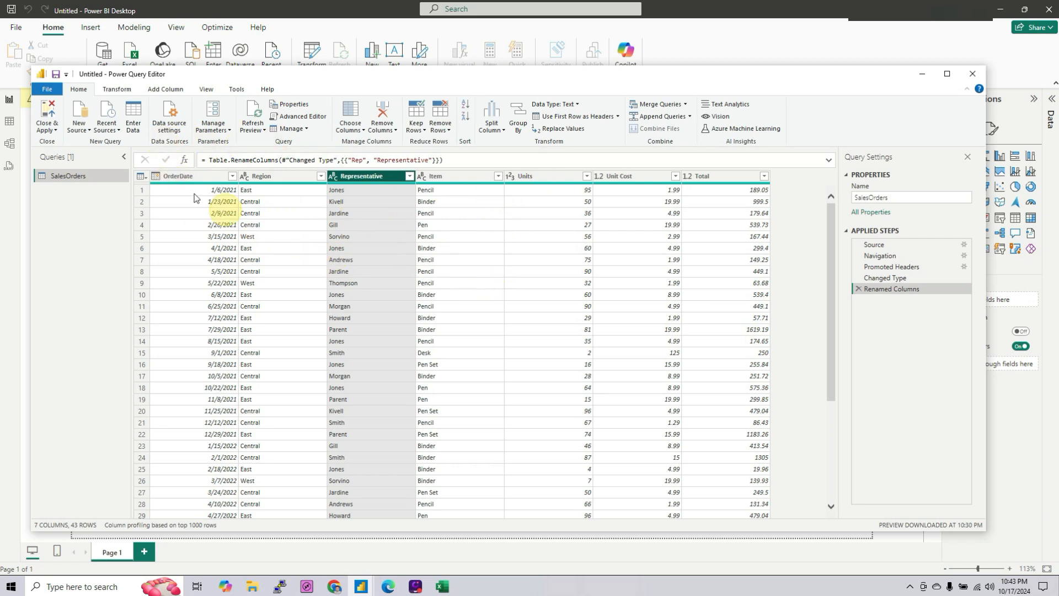
click(54, 131)
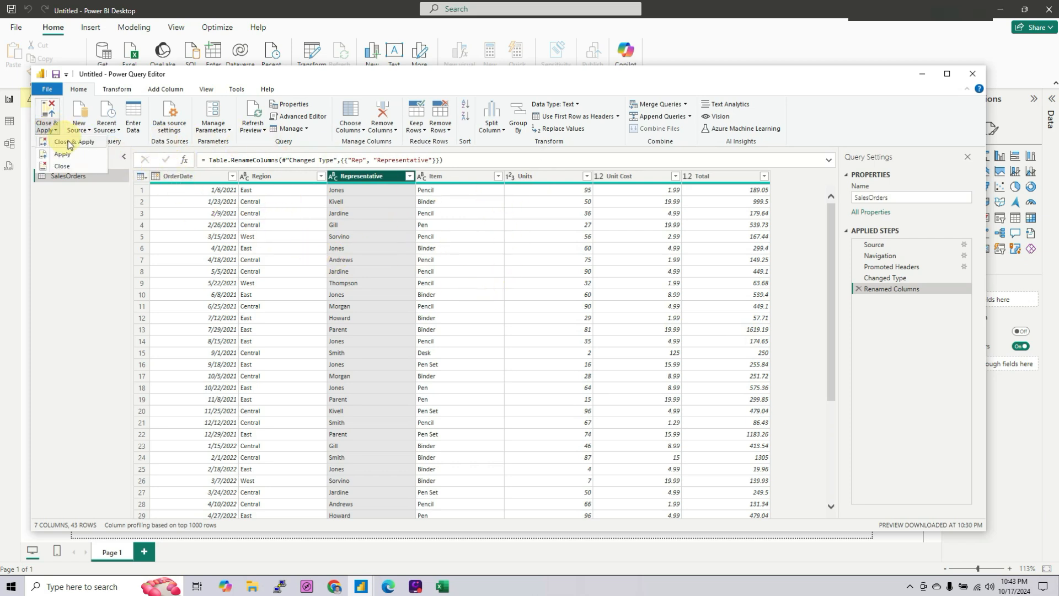
click(65, 166)
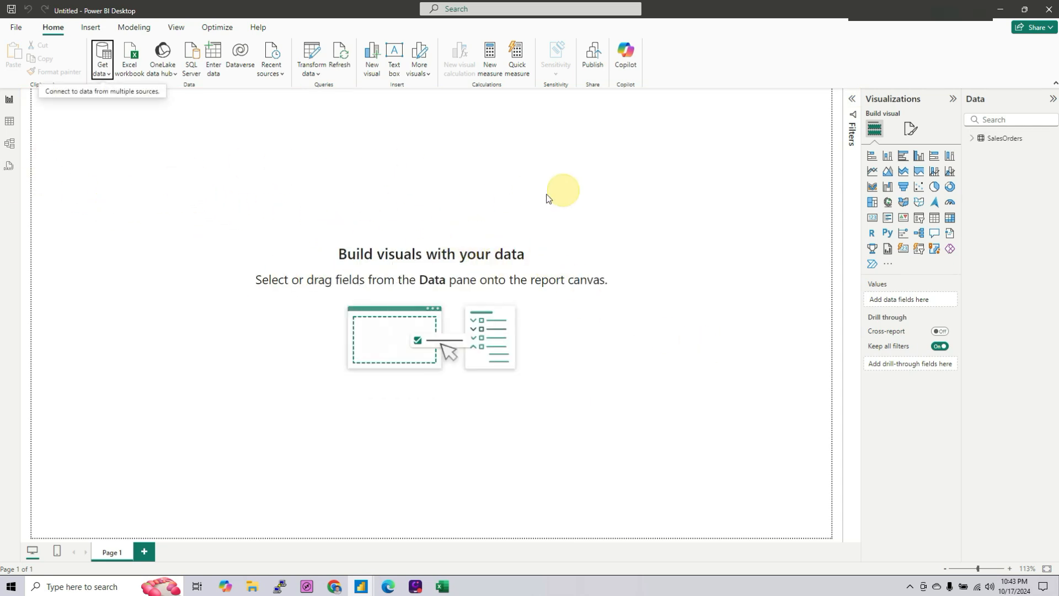
Review the loaded SalesOrders table, enlarge its card in the model diagram, and return to the report page.
click(9, 122)
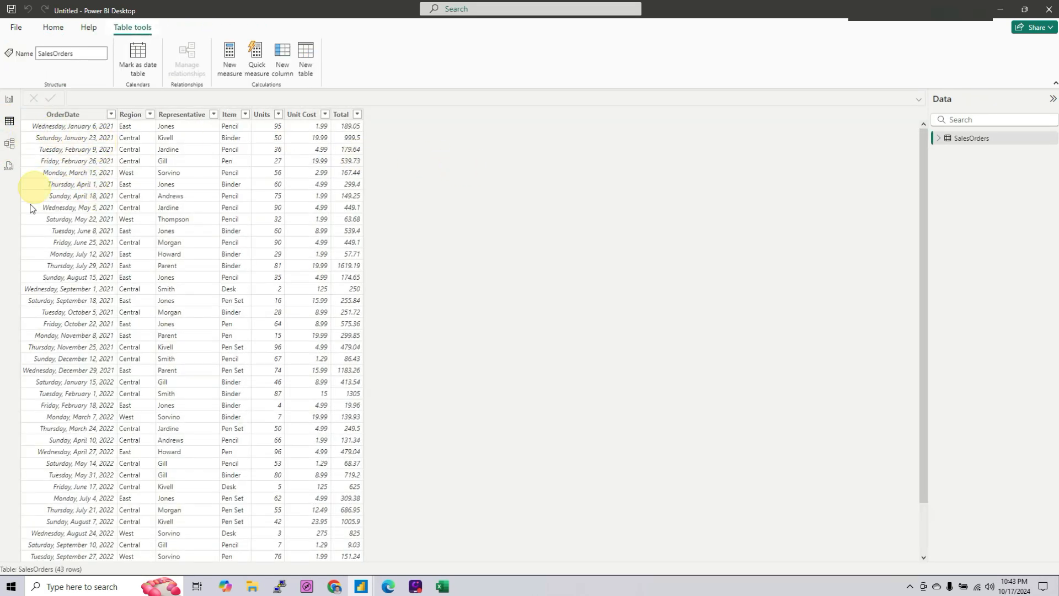
click(7, 147)
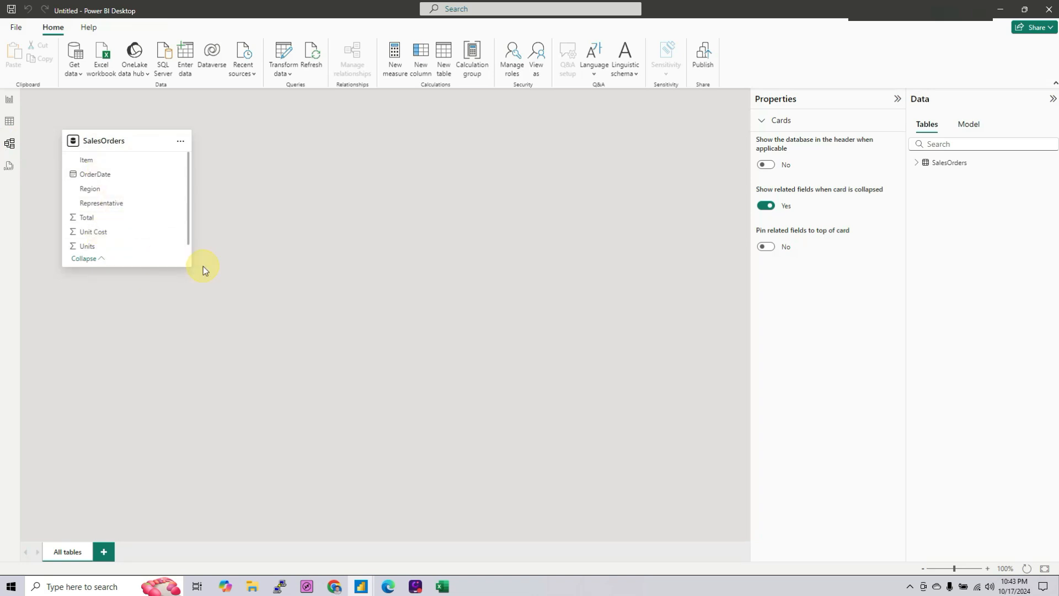
drag(189, 265, 215, 382)
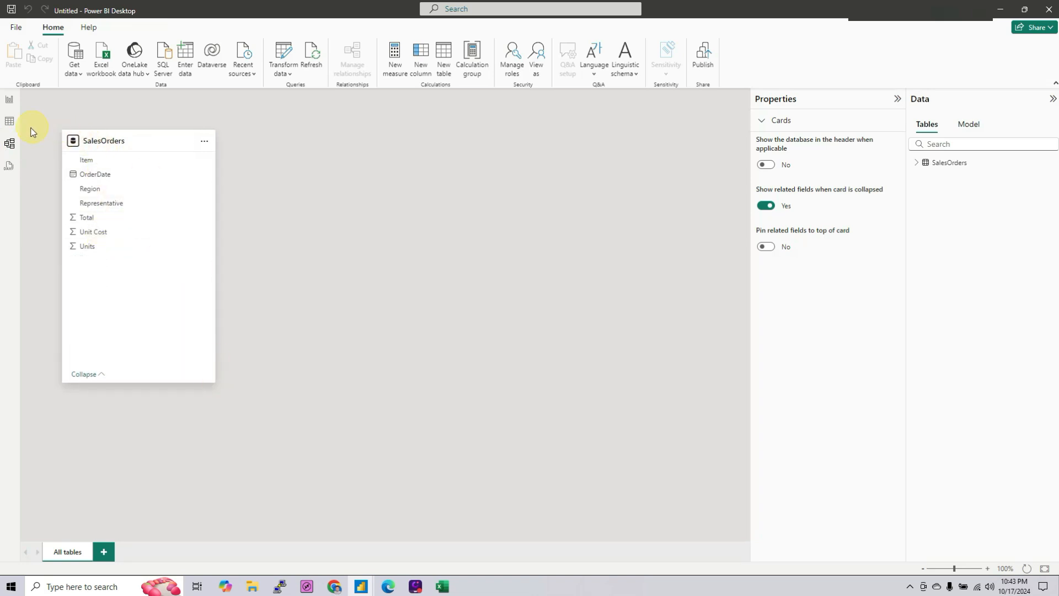
click(9, 102)
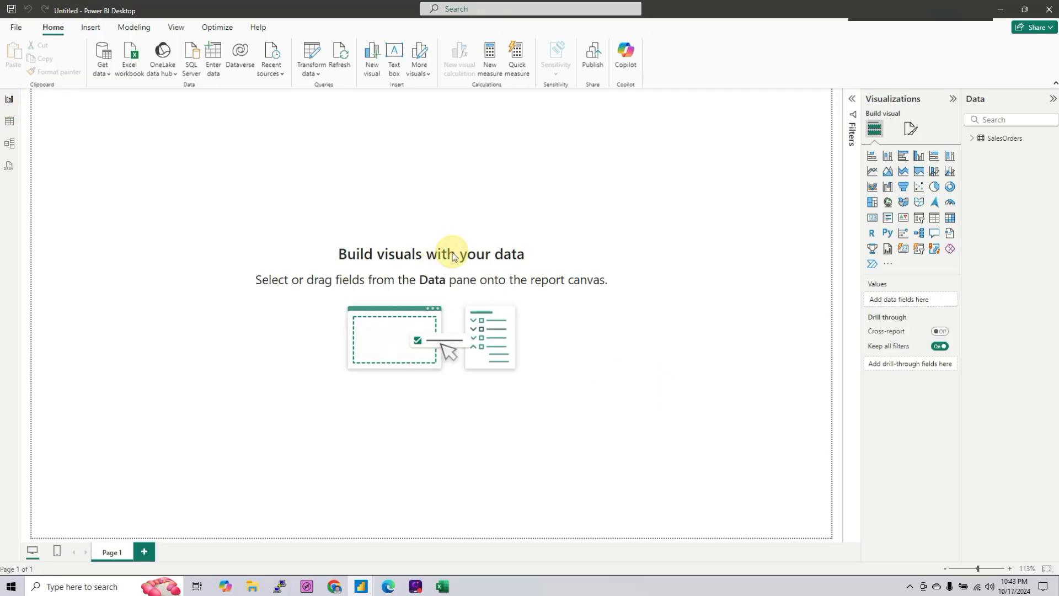
Create a visual from the Region and Representative fields of SalesOrders and convert it to a stacked column chart.
click(971, 141)
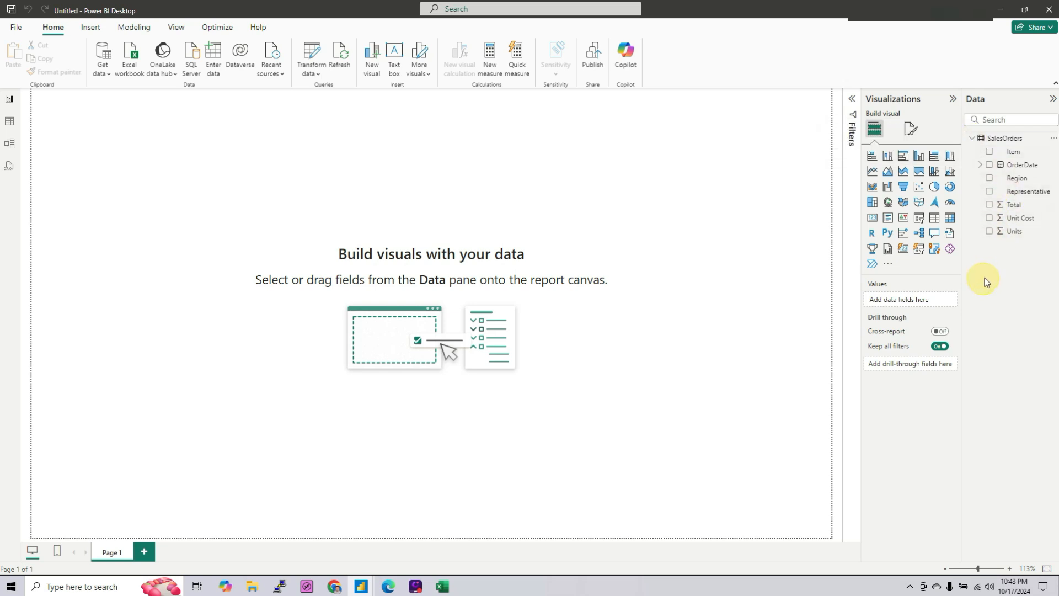
click(988, 182)
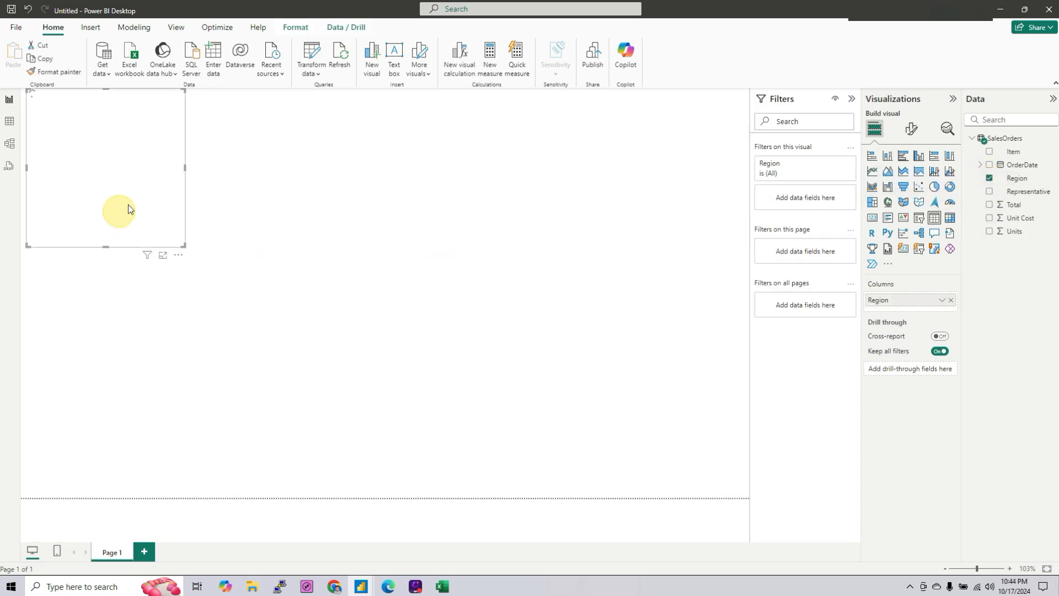
click(987, 194)
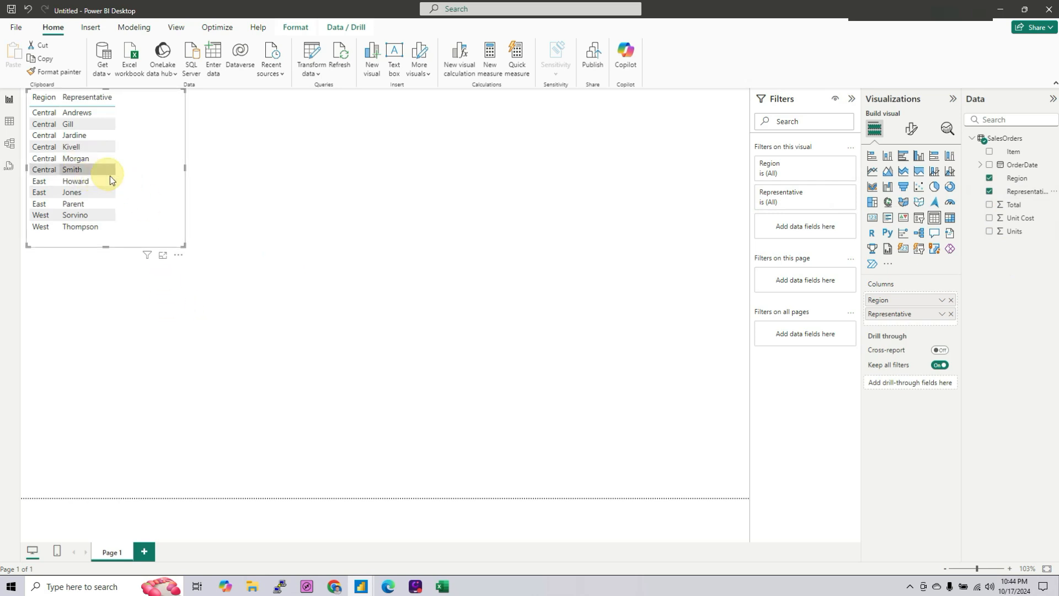
click(887, 163)
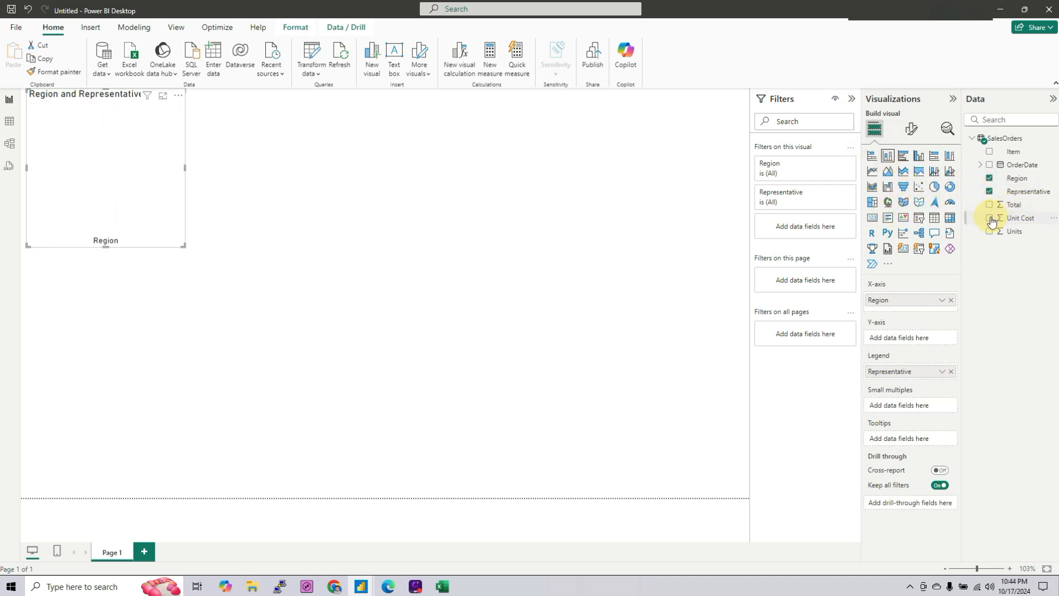
Try adding the Item field to the visual and showing it as a pie chart.
click(988, 153)
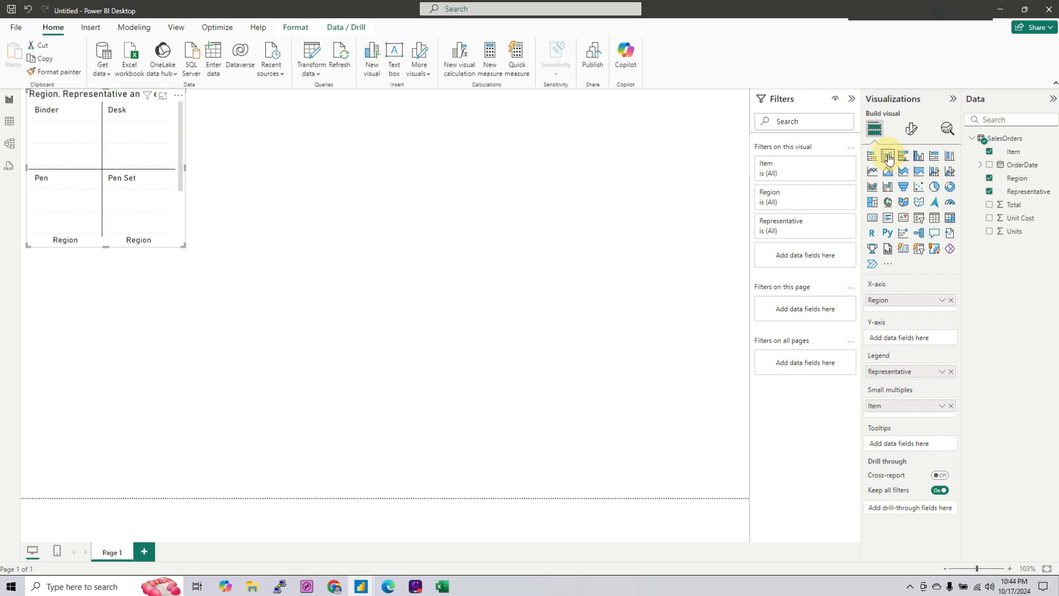
click(934, 190)
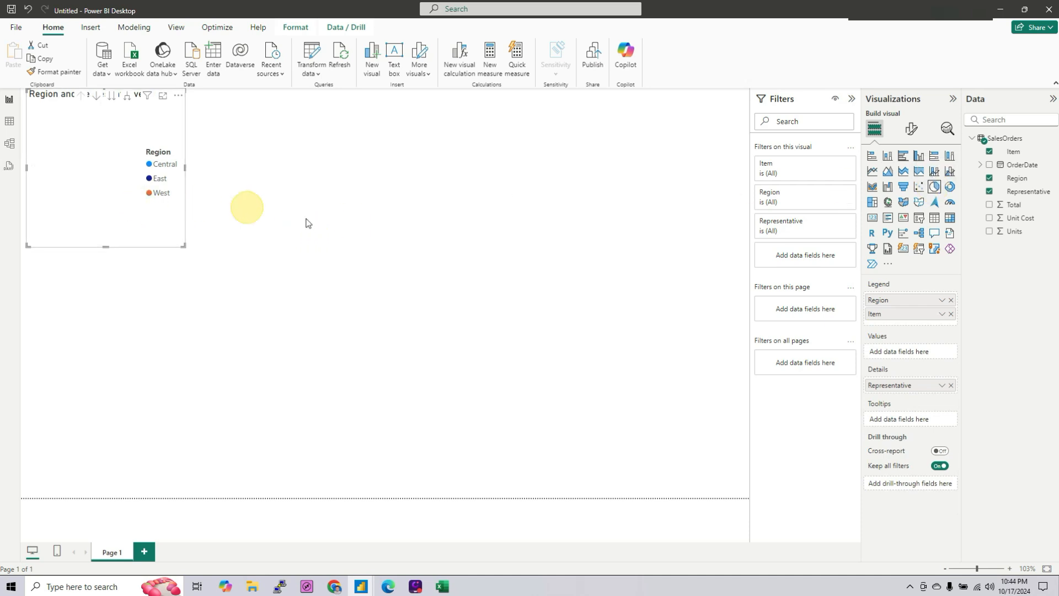
Make the visual a stacked column chart of Total by Region, removing the Representative and Item fields.
click(990, 192)
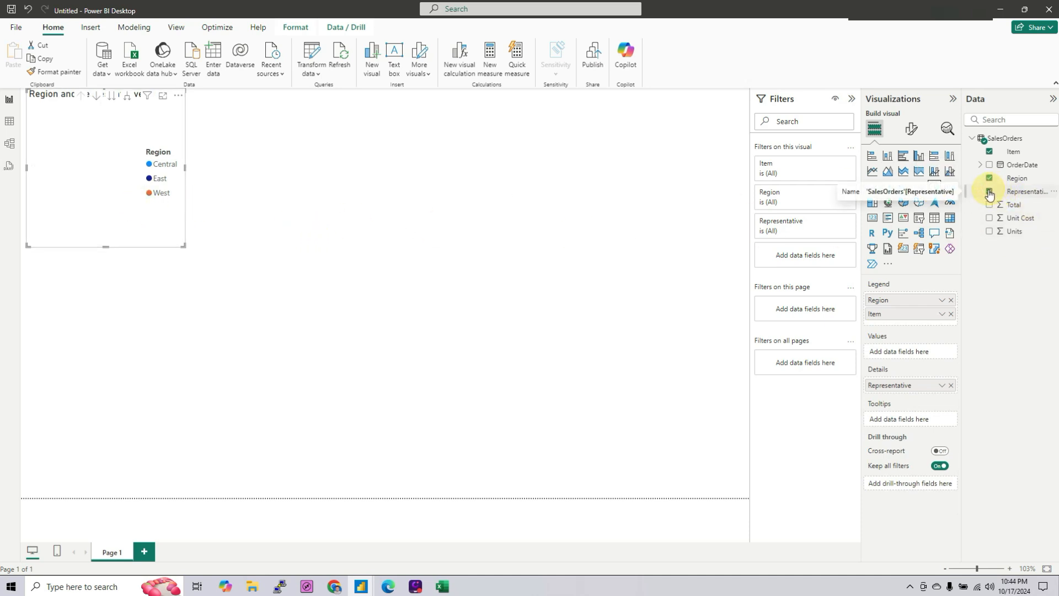
click(886, 157)
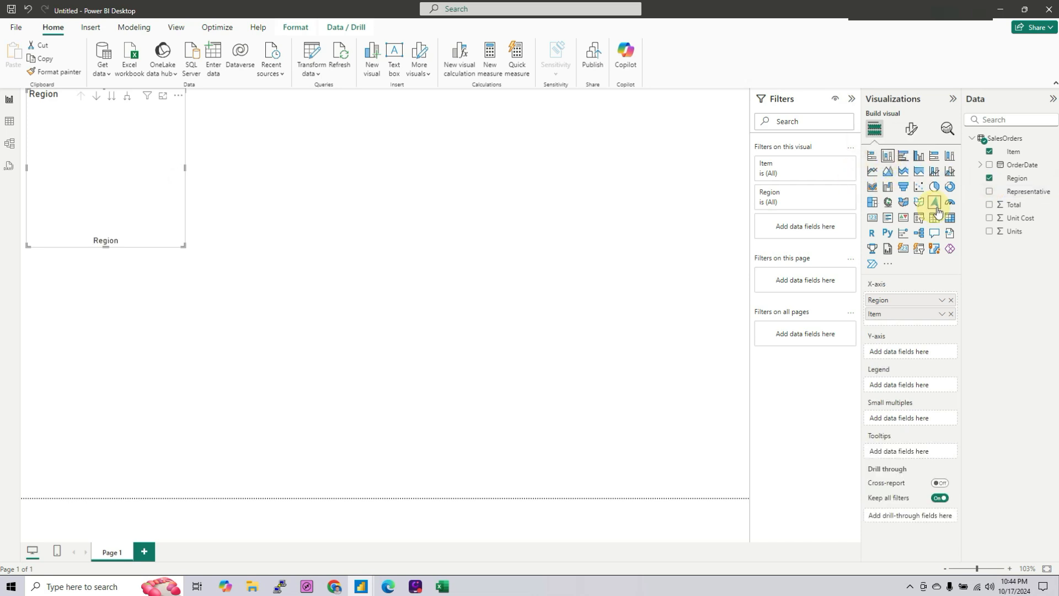
click(990, 153)
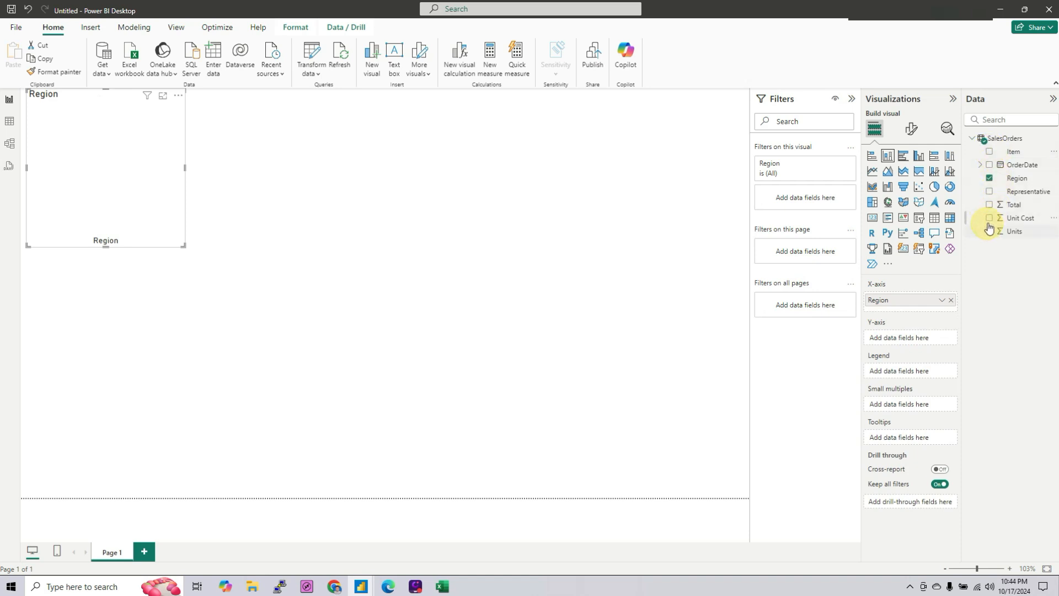
click(990, 206)
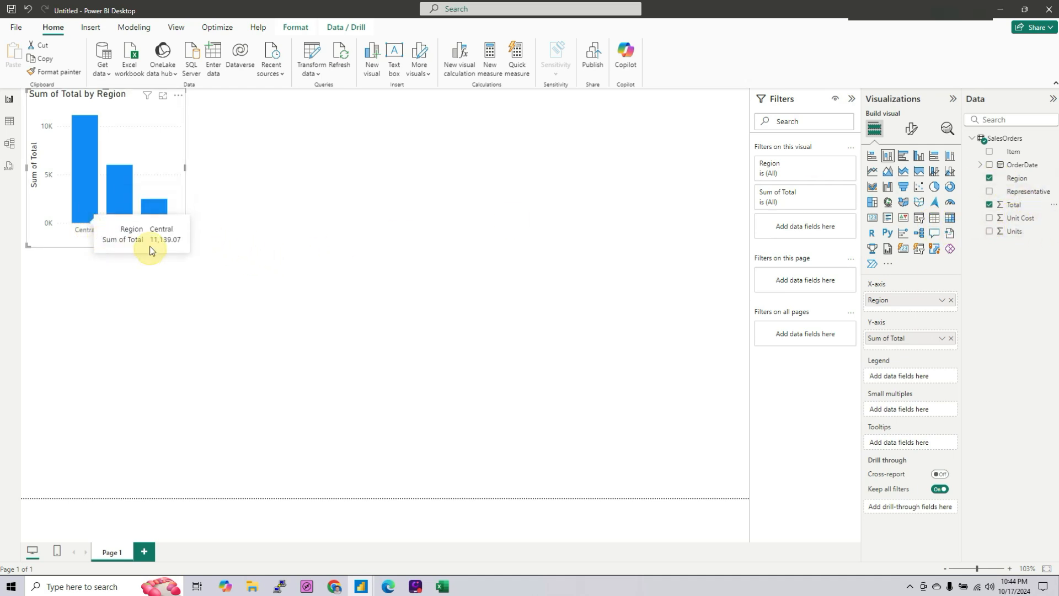
Enlarge the Sum of Total by Region chart and reposition it near the page's upper-left corner, away from the edges.
drag(92, 229, 176, 261)
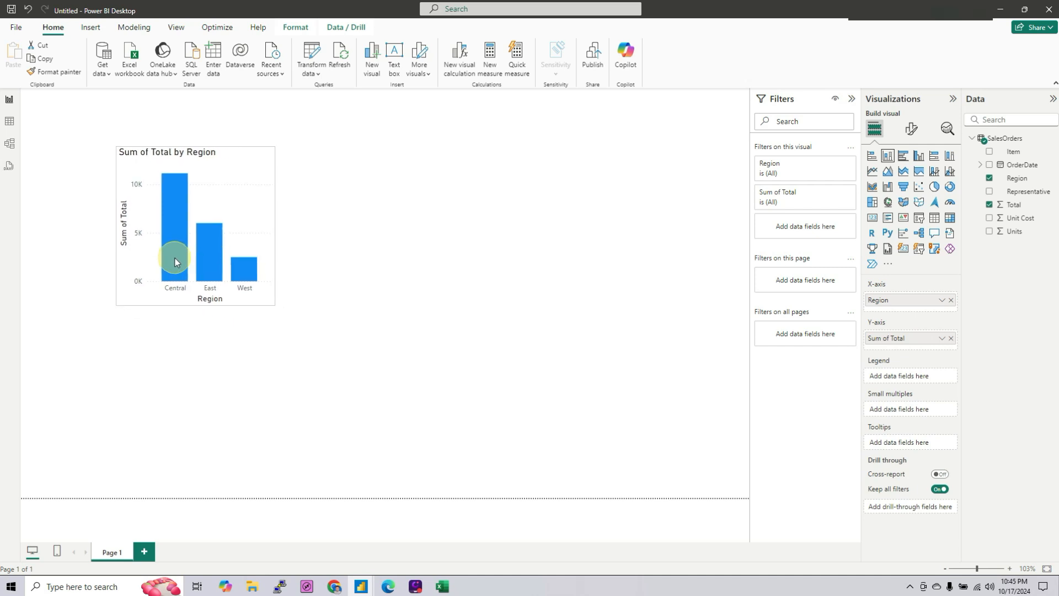
drag(175, 261, 143, 249)
drag(242, 291, 290, 349)
drag(171, 288, 135, 279)
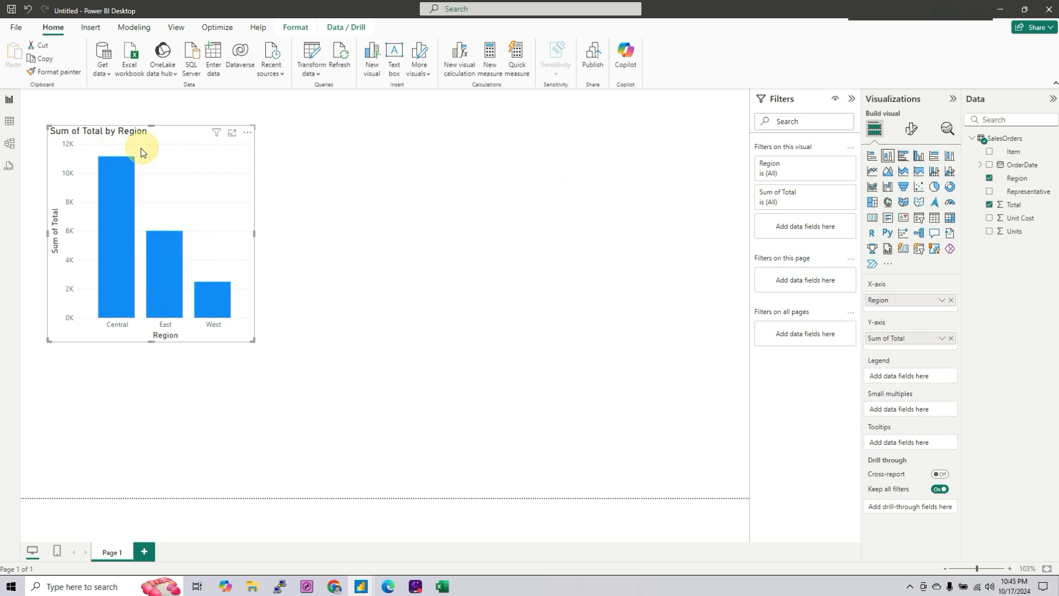
Turn on data labels for the Sum of Total by Region chart.
click(911, 130)
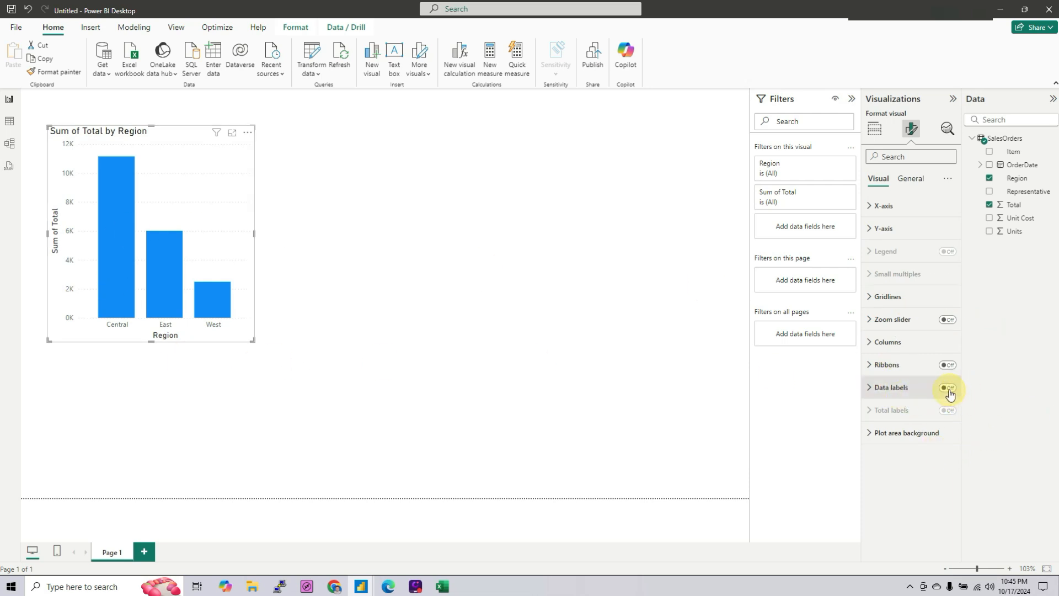
click(948, 388)
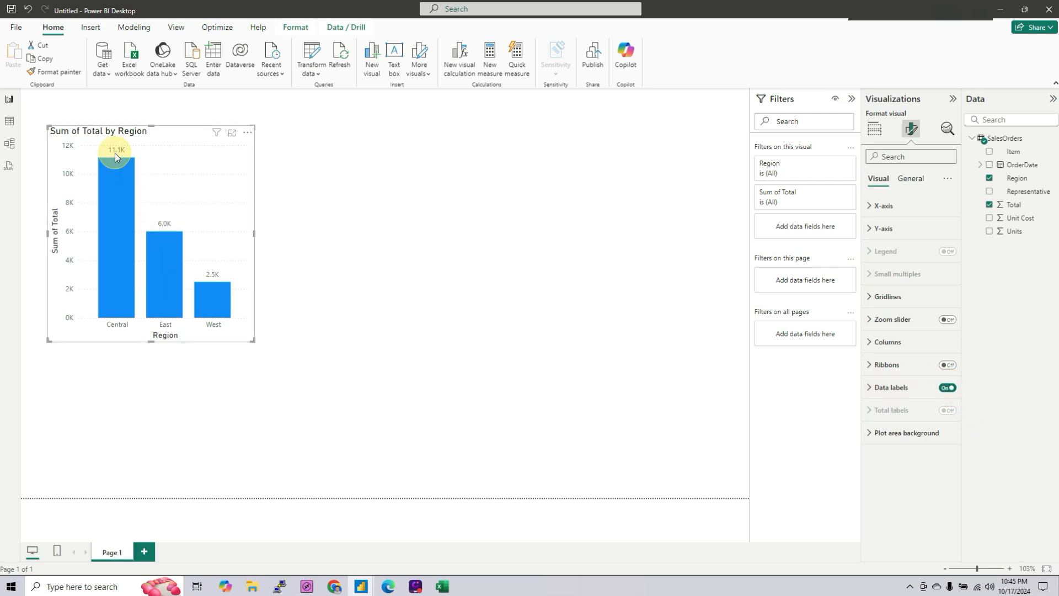
click(946, 389)
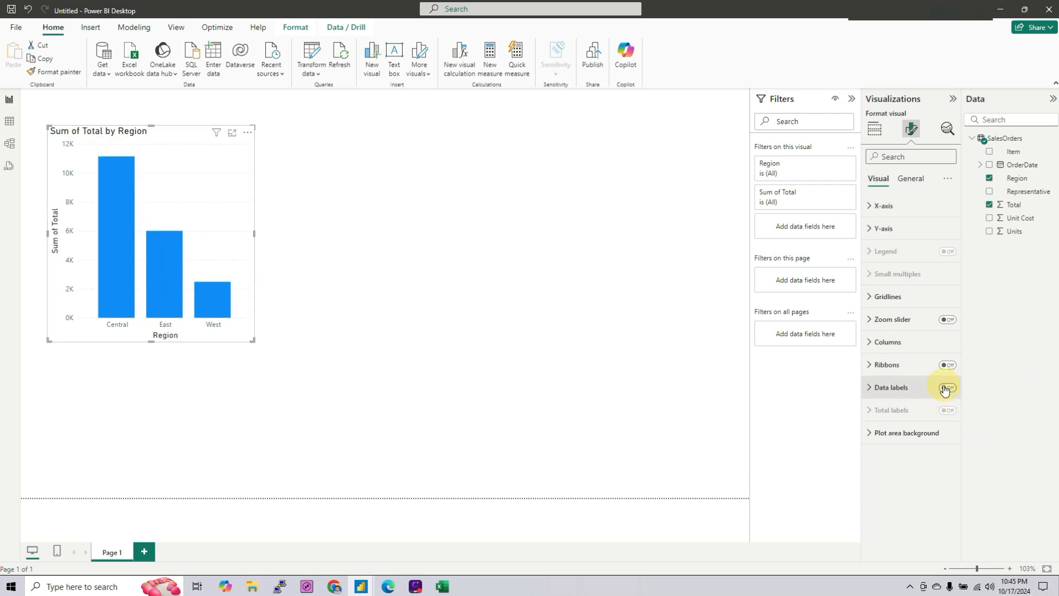
click(947, 389)
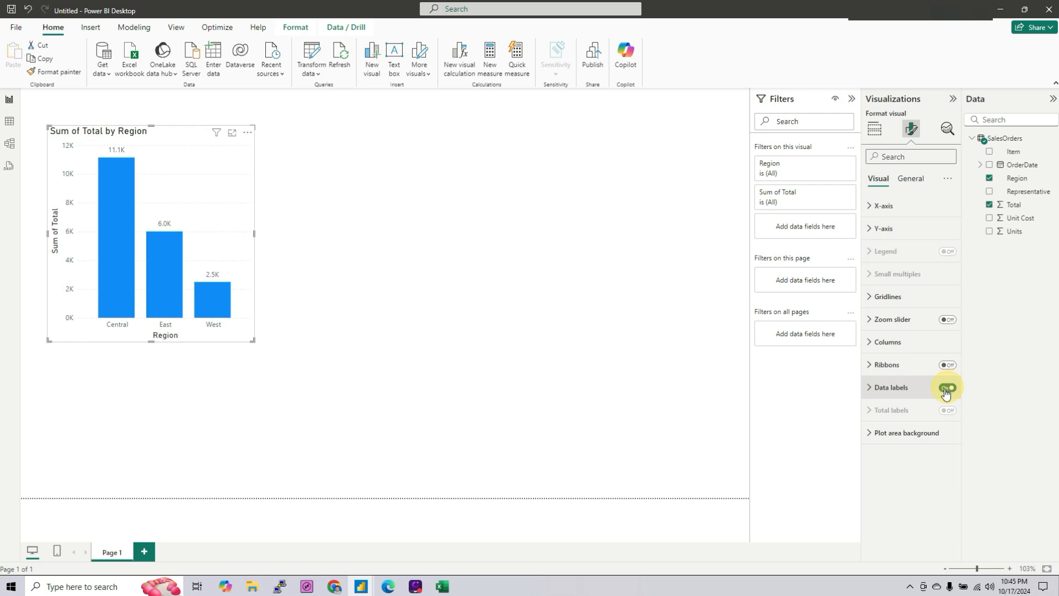
Set the orientation of the chart's data labels to Vertical.
click(870, 388)
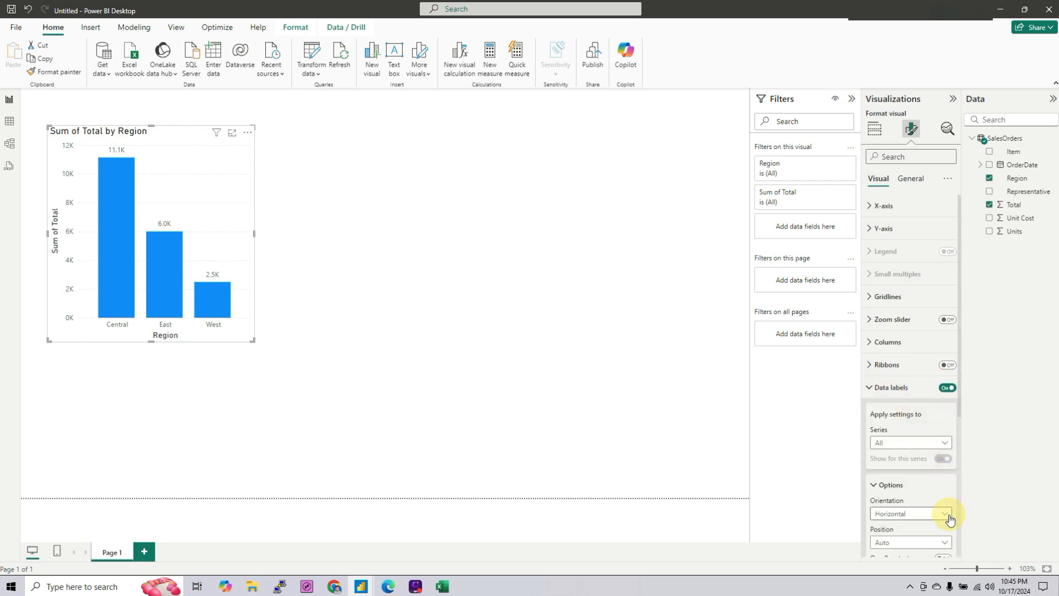
scroll(931, 513, down, 1)
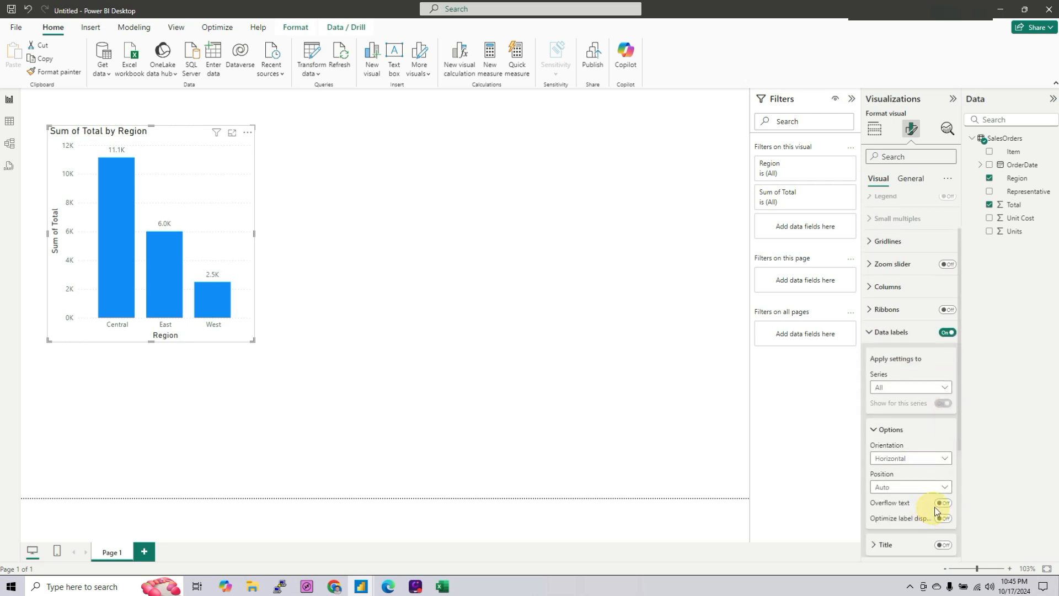
click(945, 463)
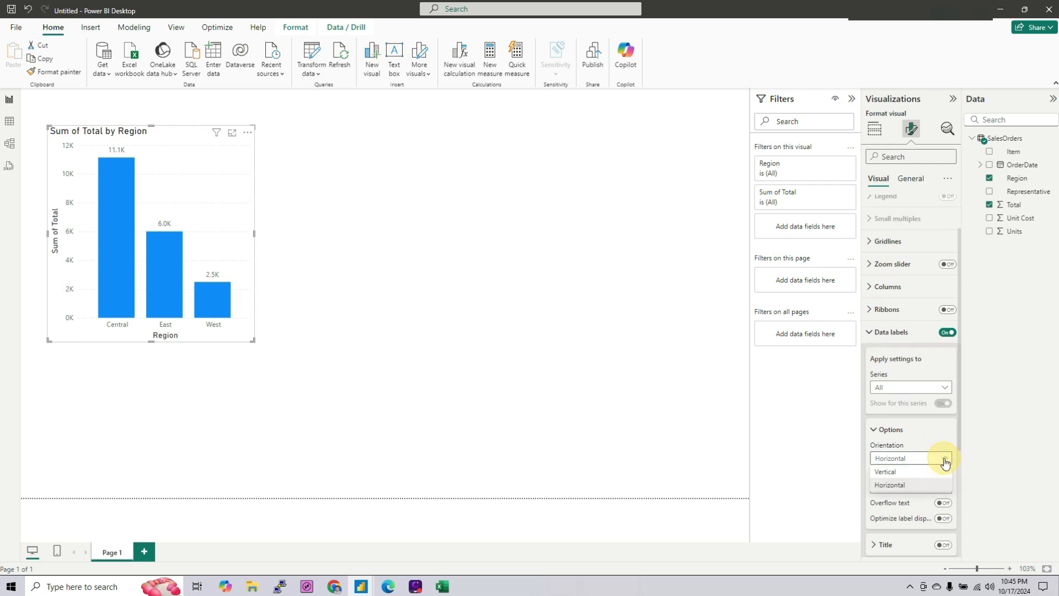
click(886, 475)
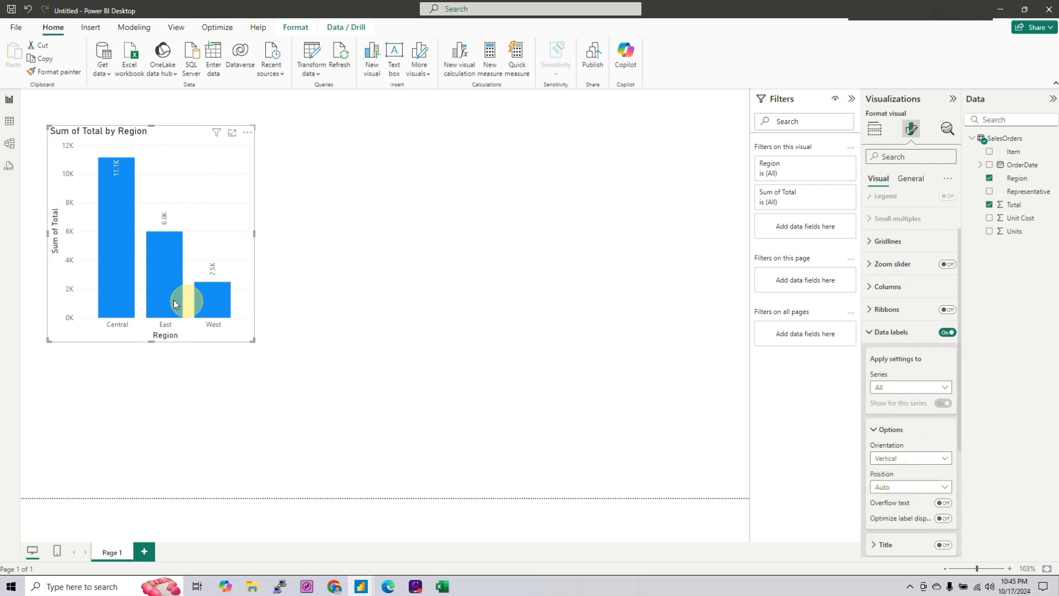
click(921, 460)
click(886, 475)
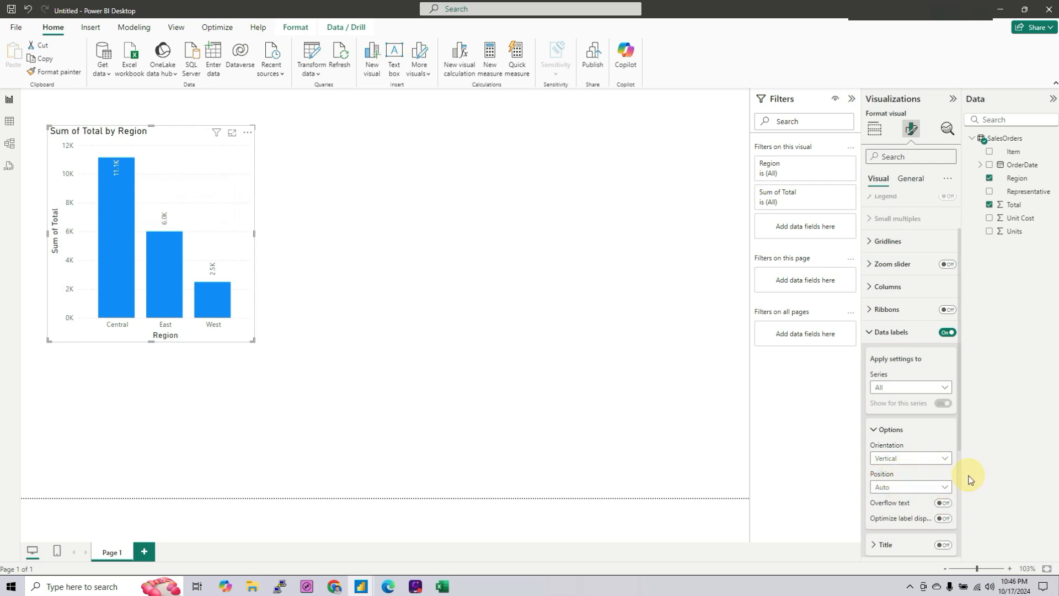
Turn on the title of the data labels and set its font size to 10.
scroll(952, 468, down, 2)
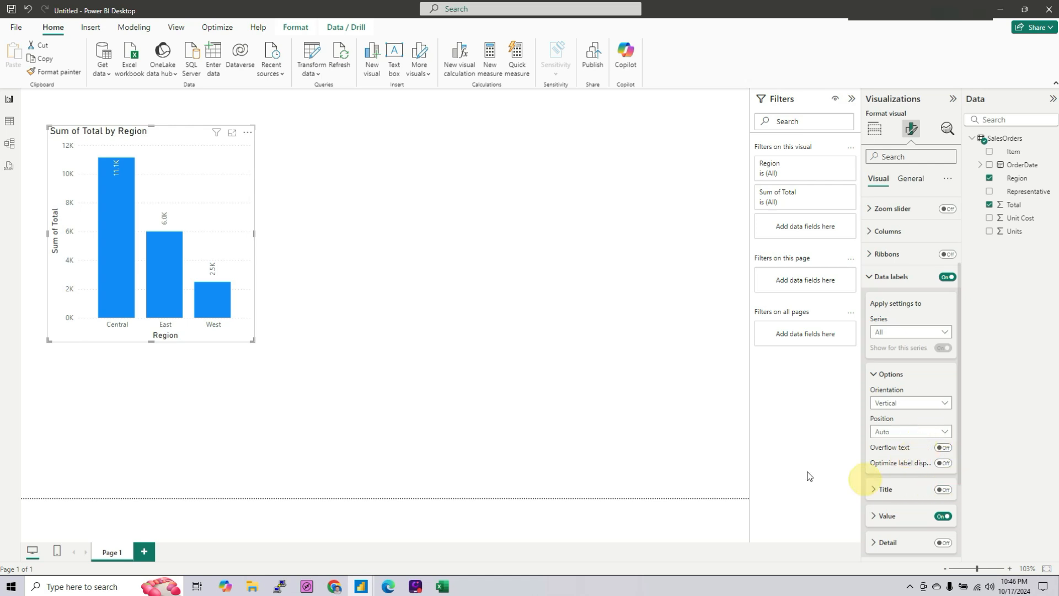
click(943, 489)
click(942, 489)
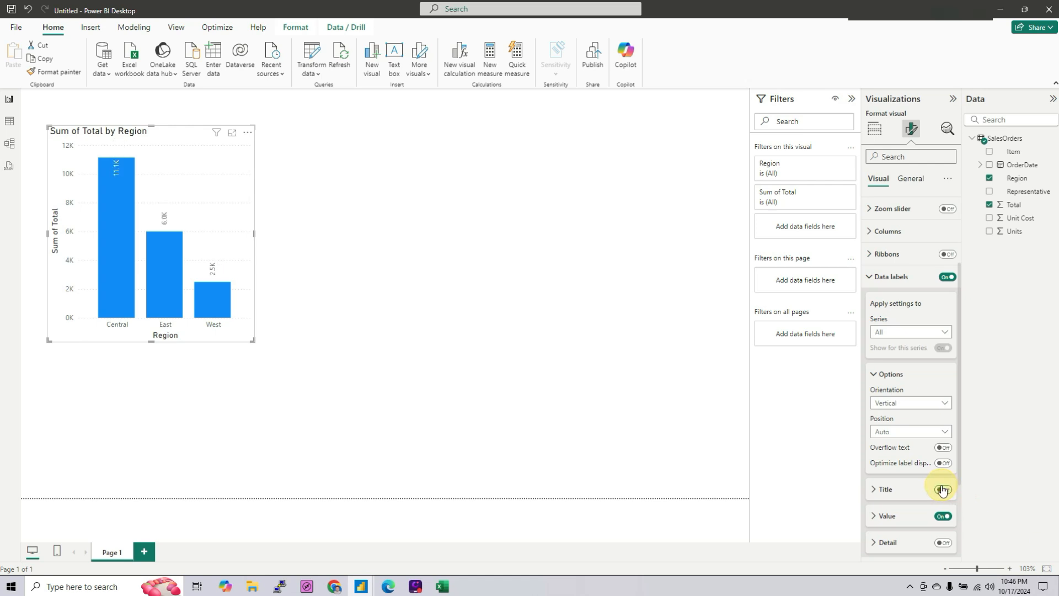
click(943, 489)
click(885, 490)
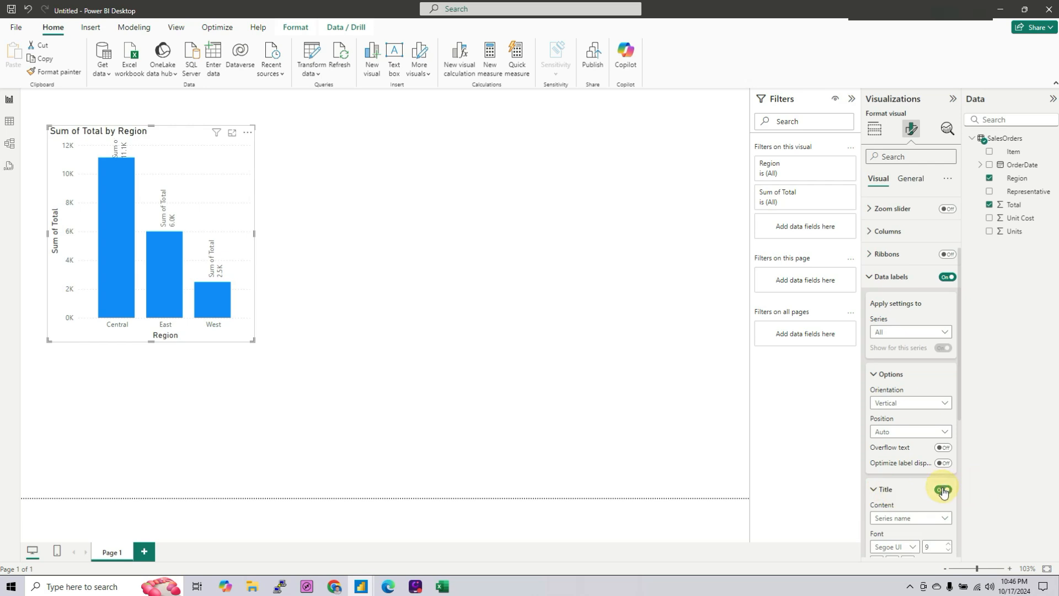
scroll(943, 490, down, 4)
click(943, 380)
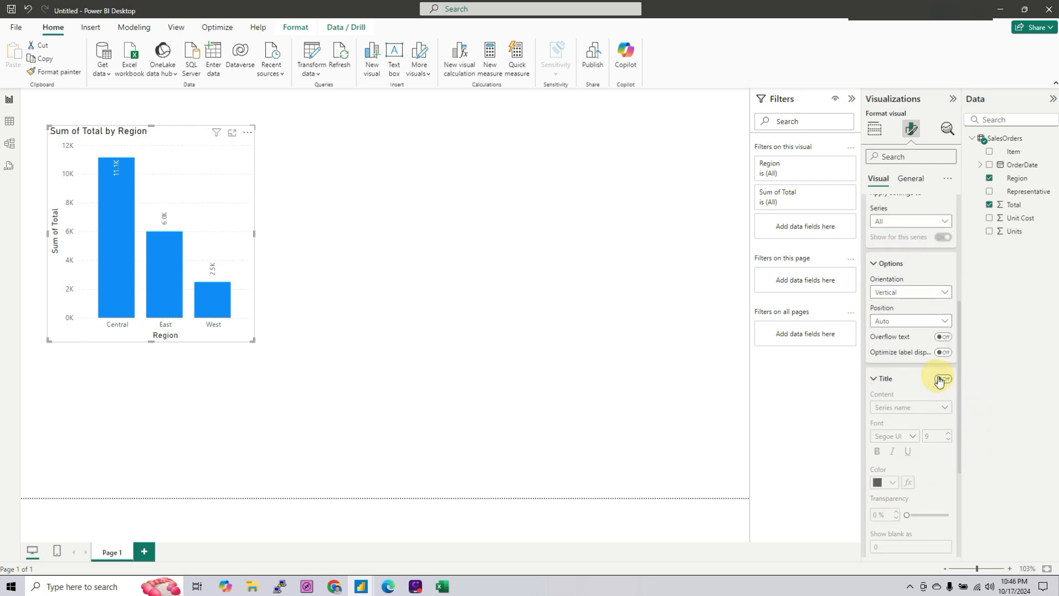
click(943, 379)
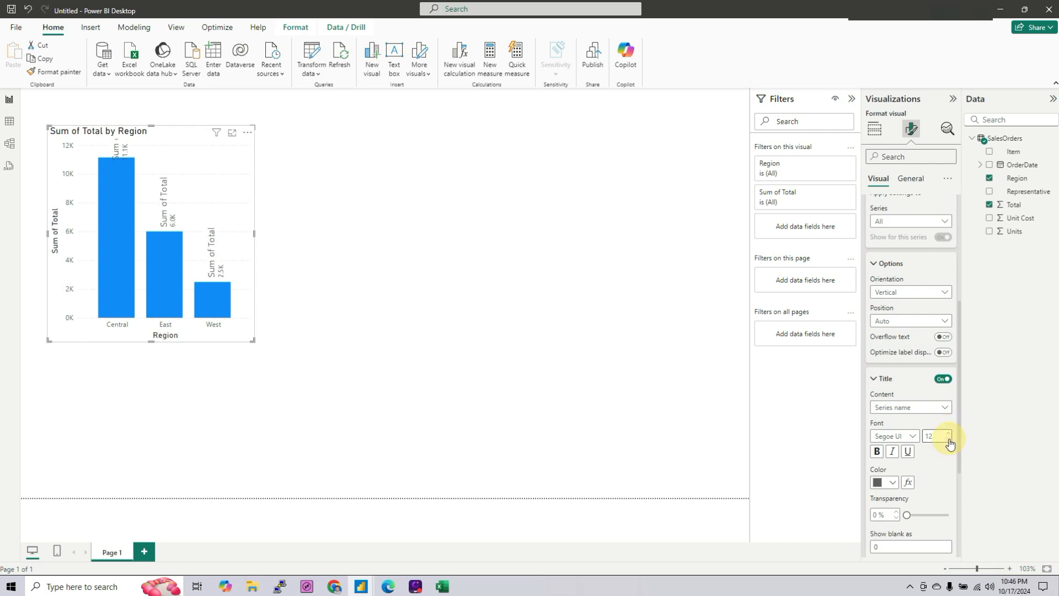
click(949, 441)
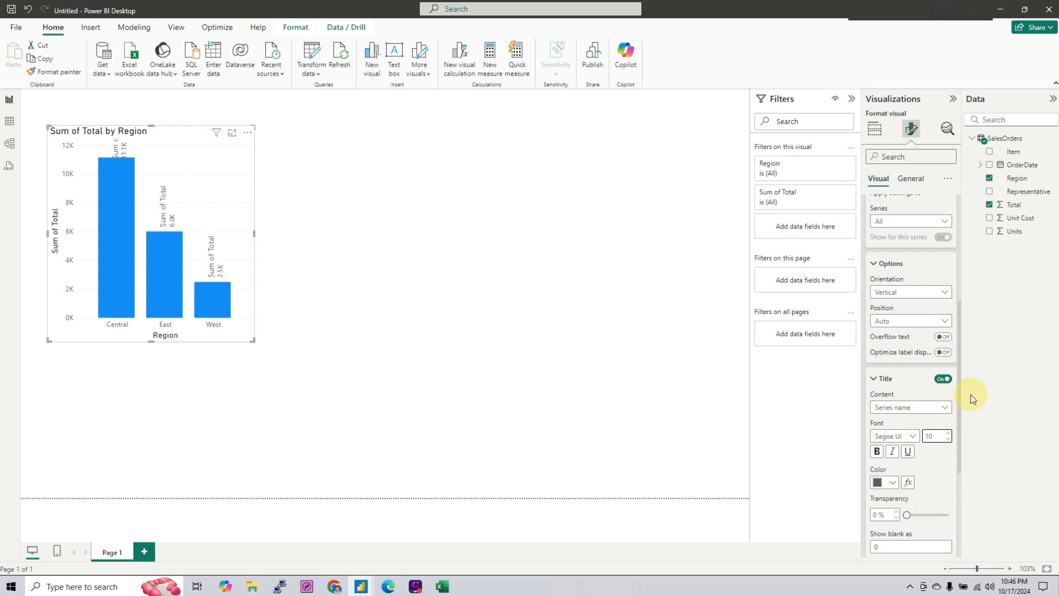
click(874, 379)
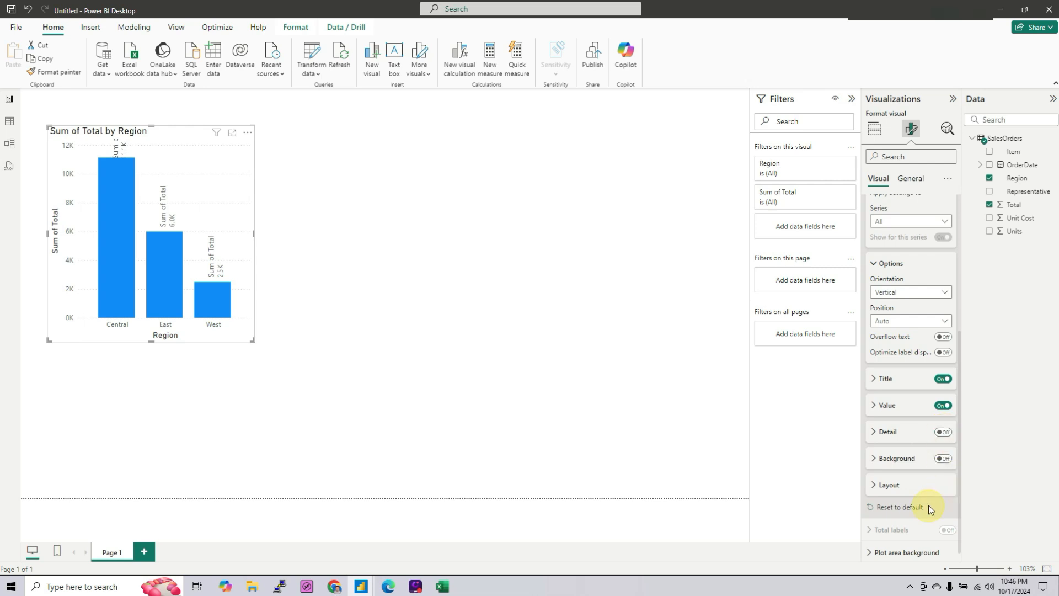
Look at the data labels' layout options and try a background behind the labels.
click(885, 486)
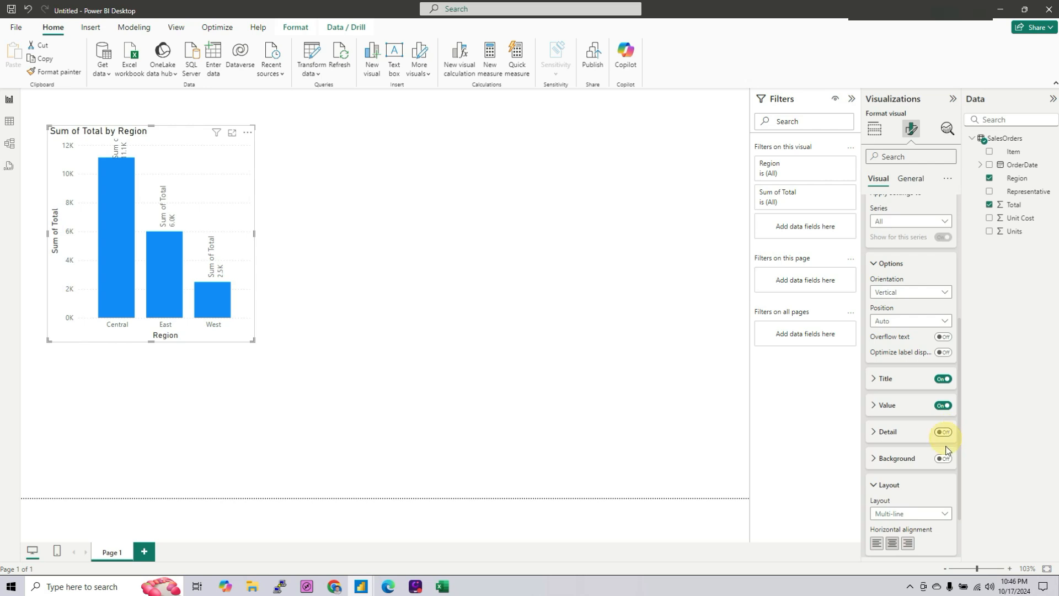
click(947, 459)
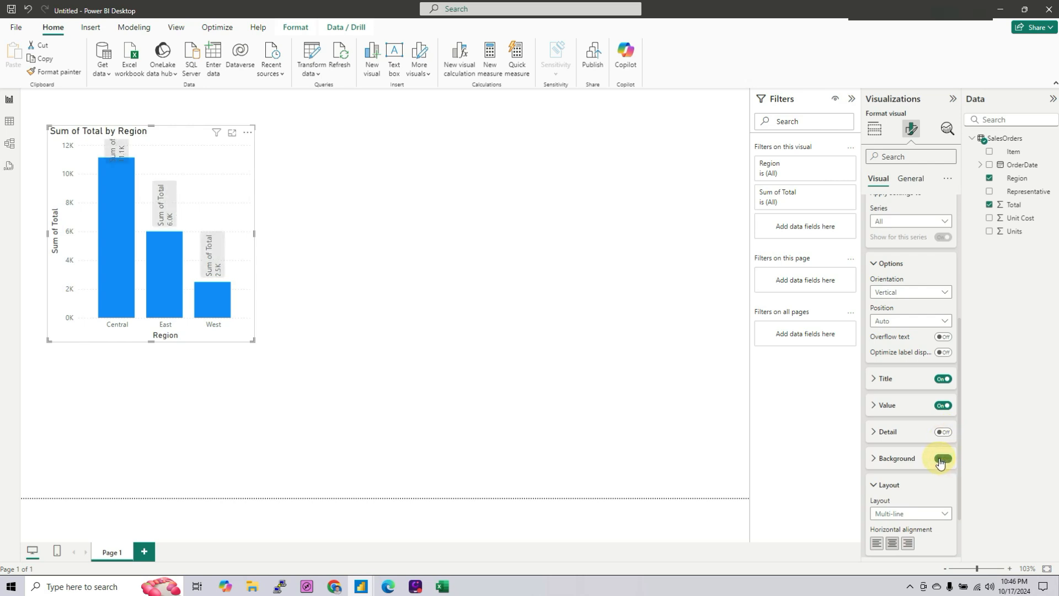
click(942, 460)
scroll(934, 504, down, 2)
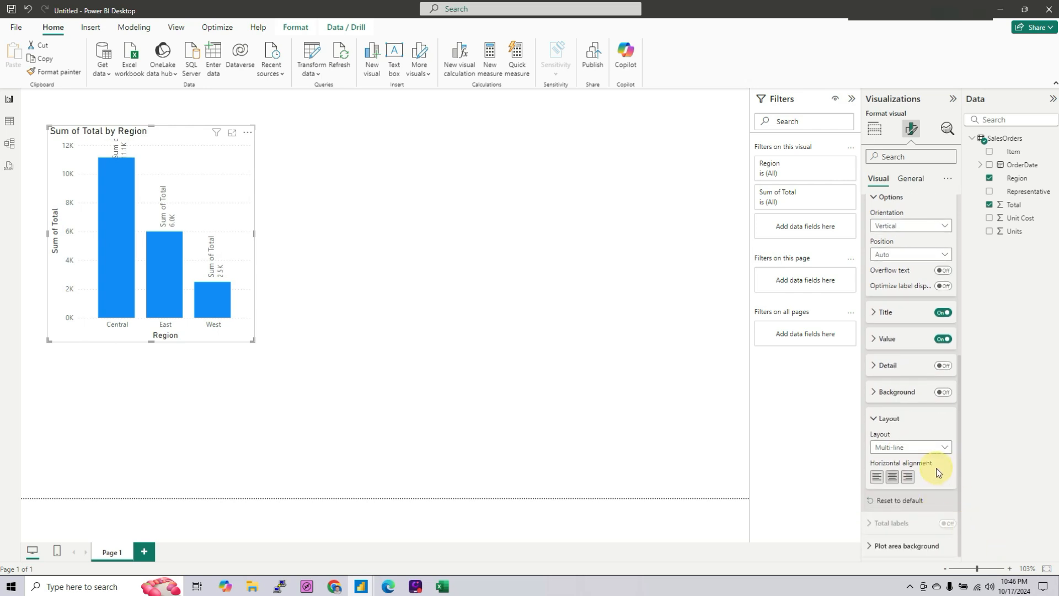
scroll(923, 351, up, 2)
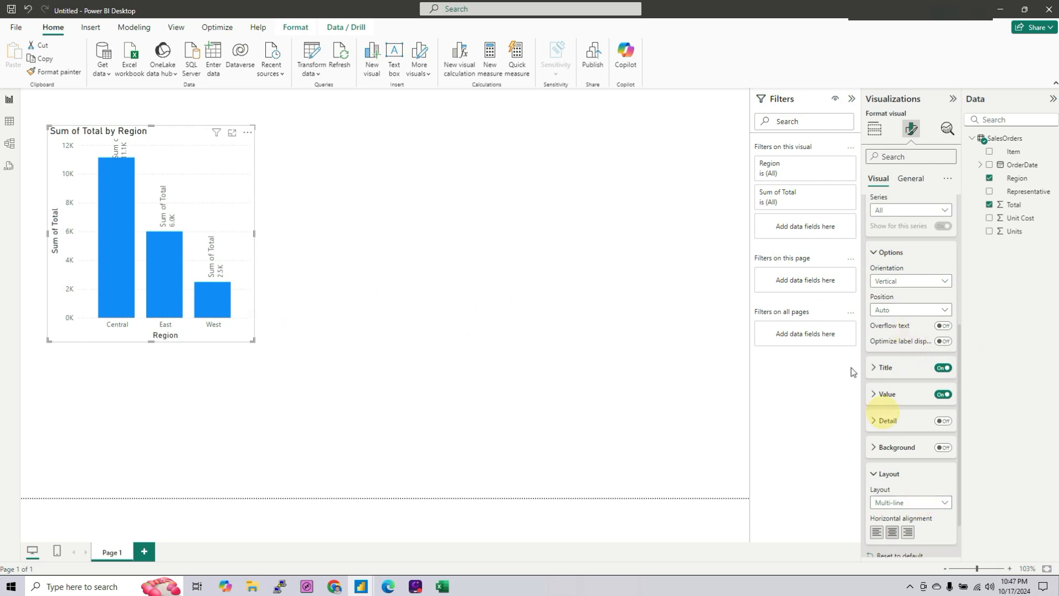
Highlight the East column, clear the highlight, and reselect the chart.
click(171, 269)
click(538, 313)
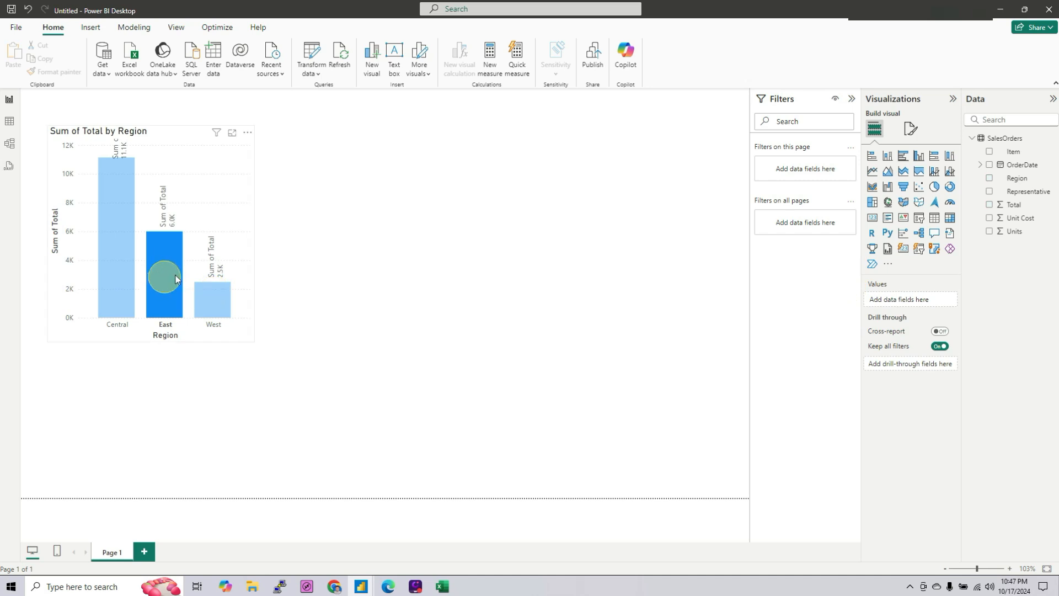
click(238, 160)
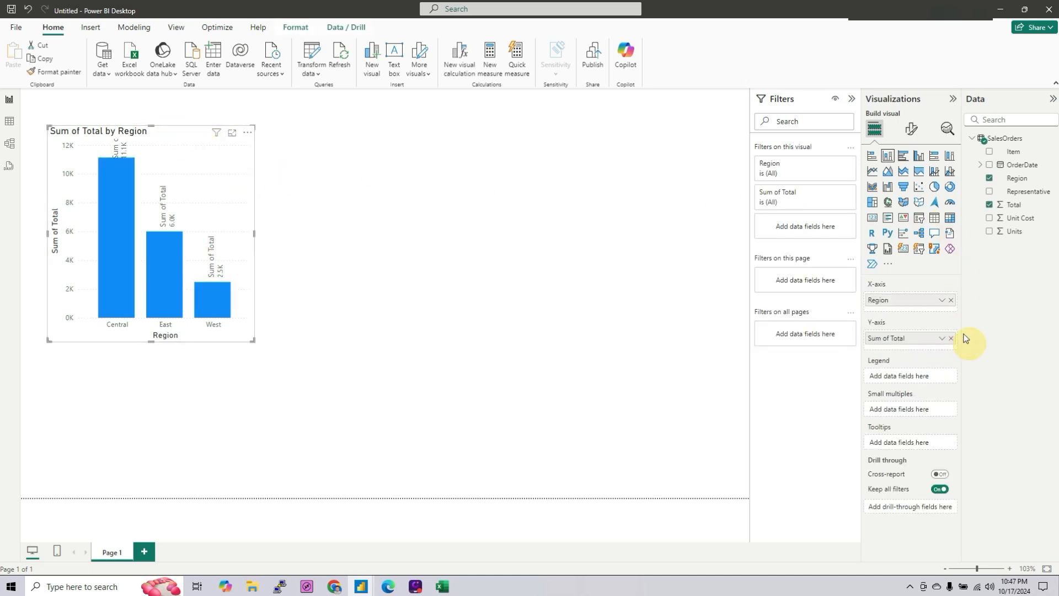
Examine the chart's X-axis and Y-axis formatting options, and deselect the chart.
click(912, 130)
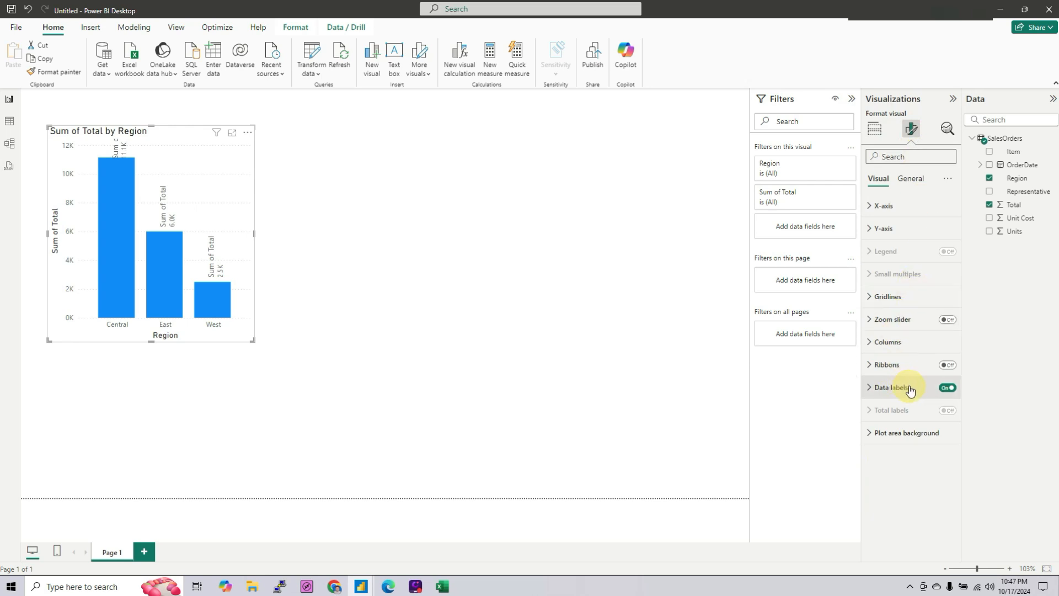
click(897, 219)
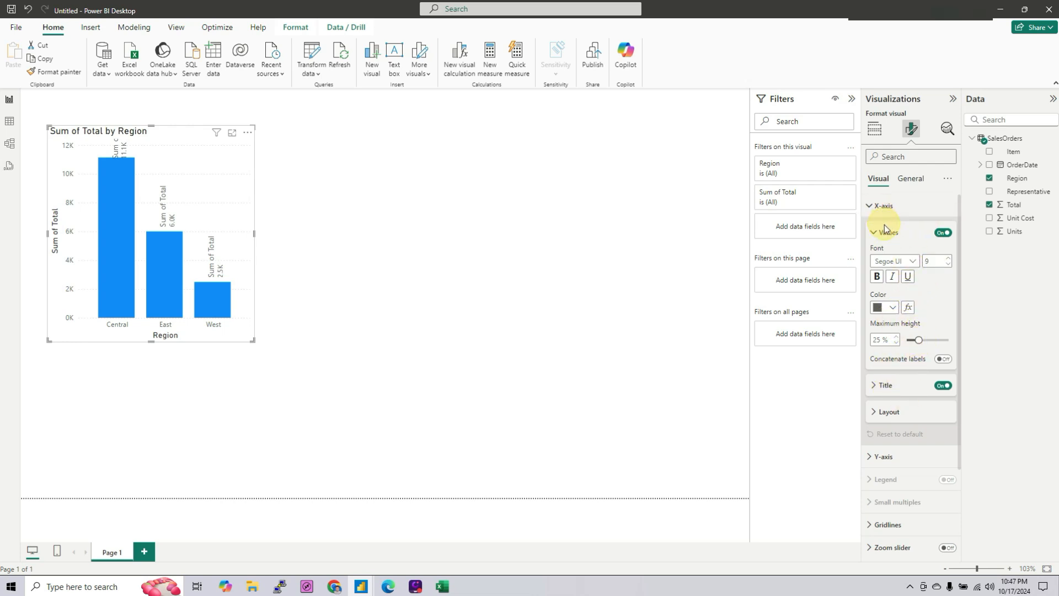
click(884, 457)
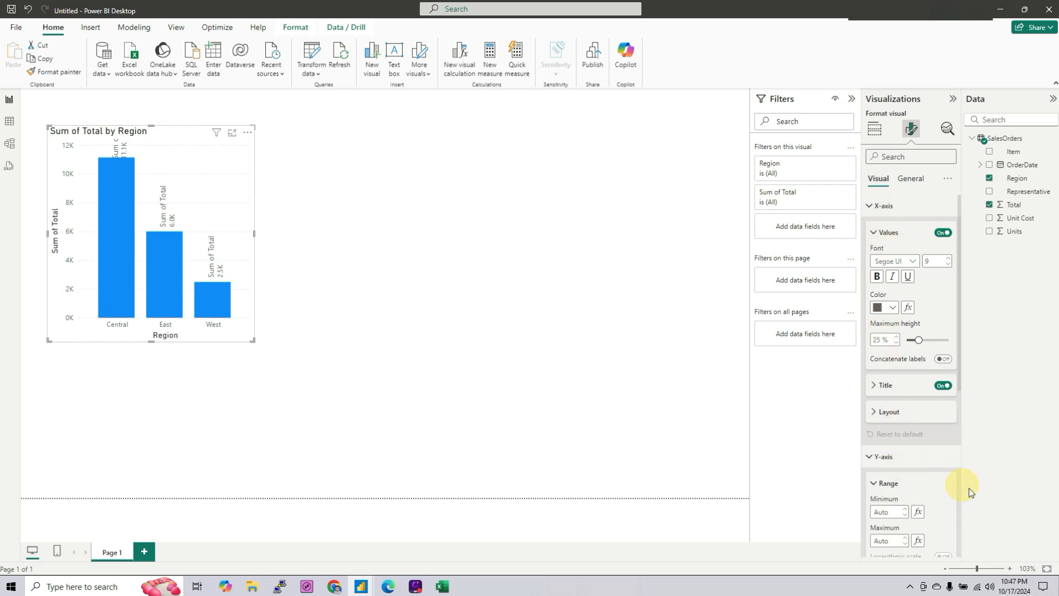
scroll(935, 459, down, 2)
scroll(933, 461, down, 3)
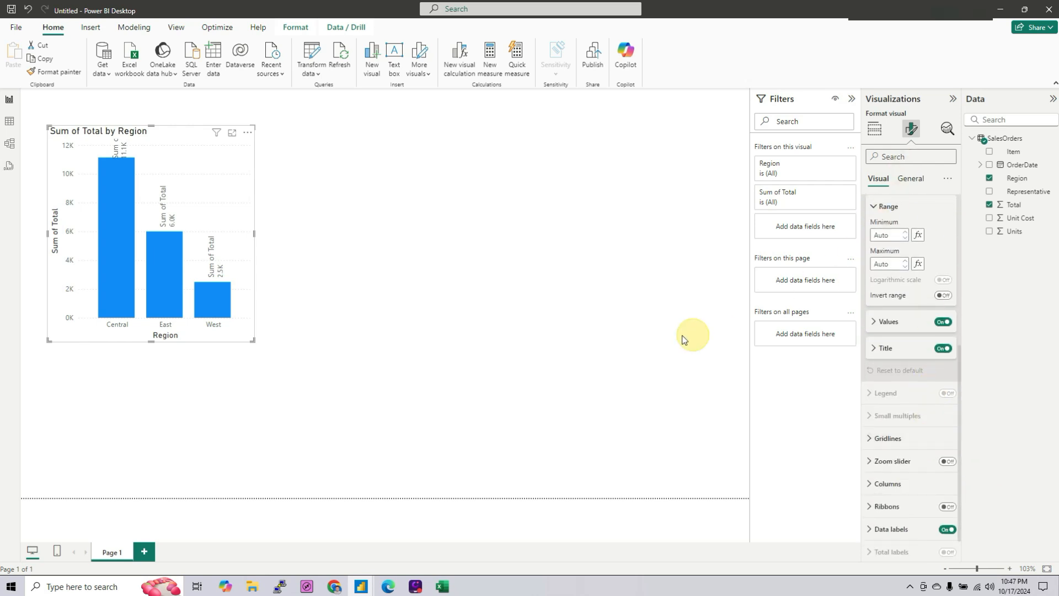
click(668, 307)
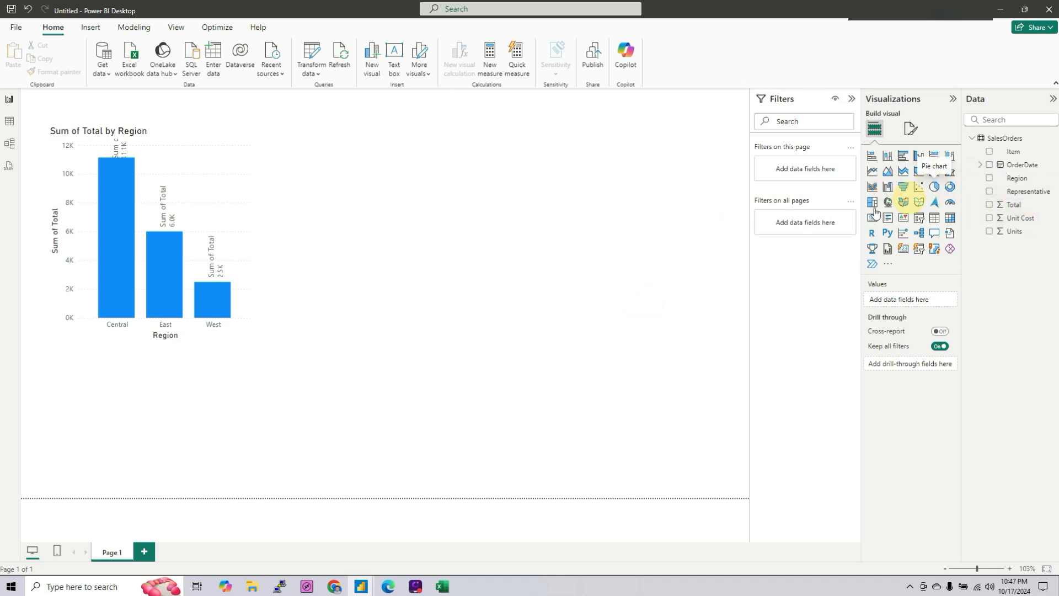
Add a pie chart of Total and Units, and place it beside the column chart.
click(933, 189)
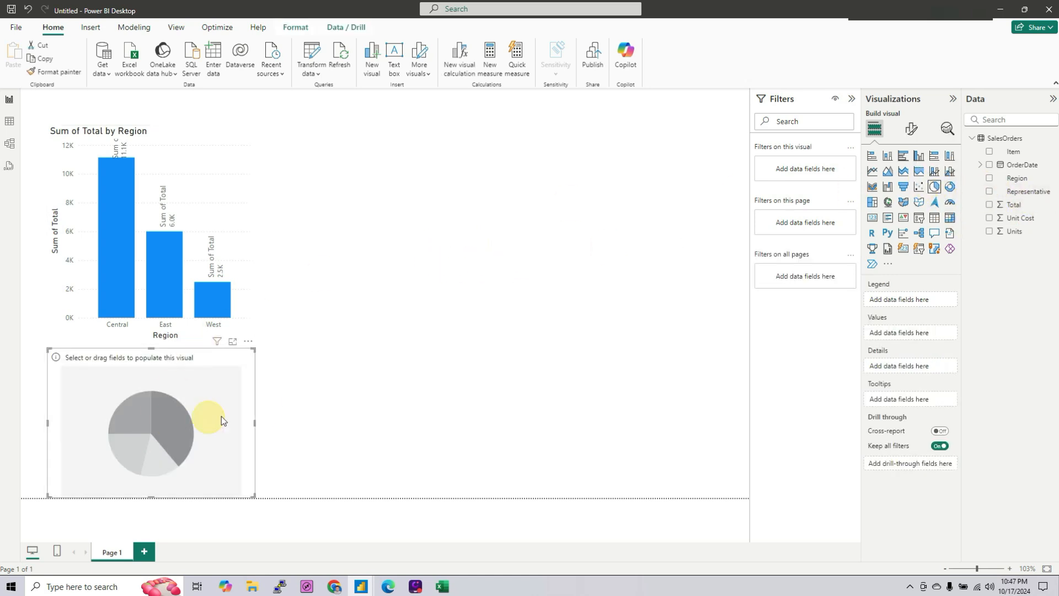
drag(172, 418, 463, 202)
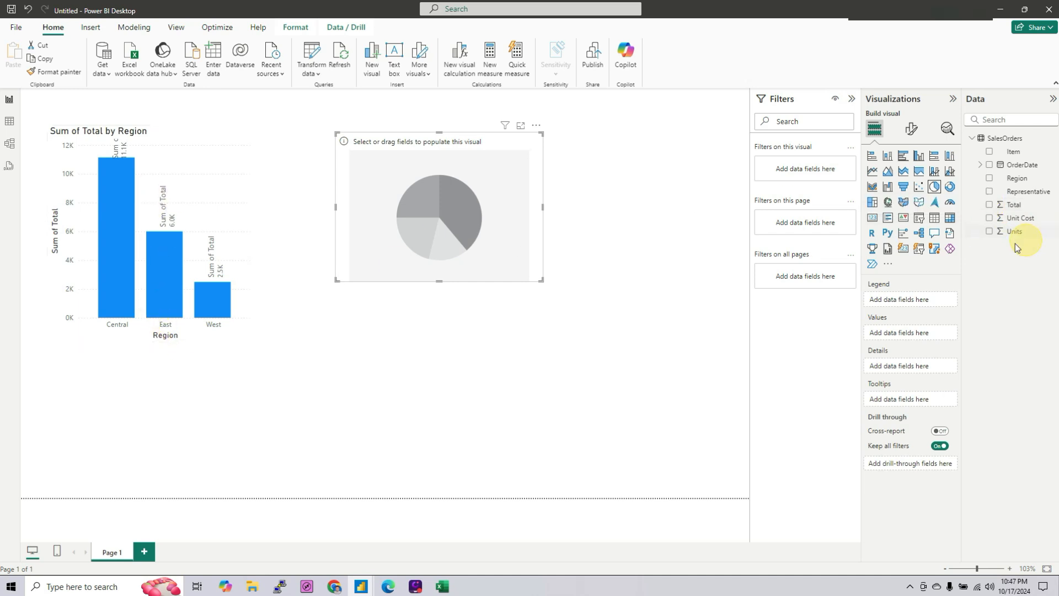
click(989, 204)
click(988, 232)
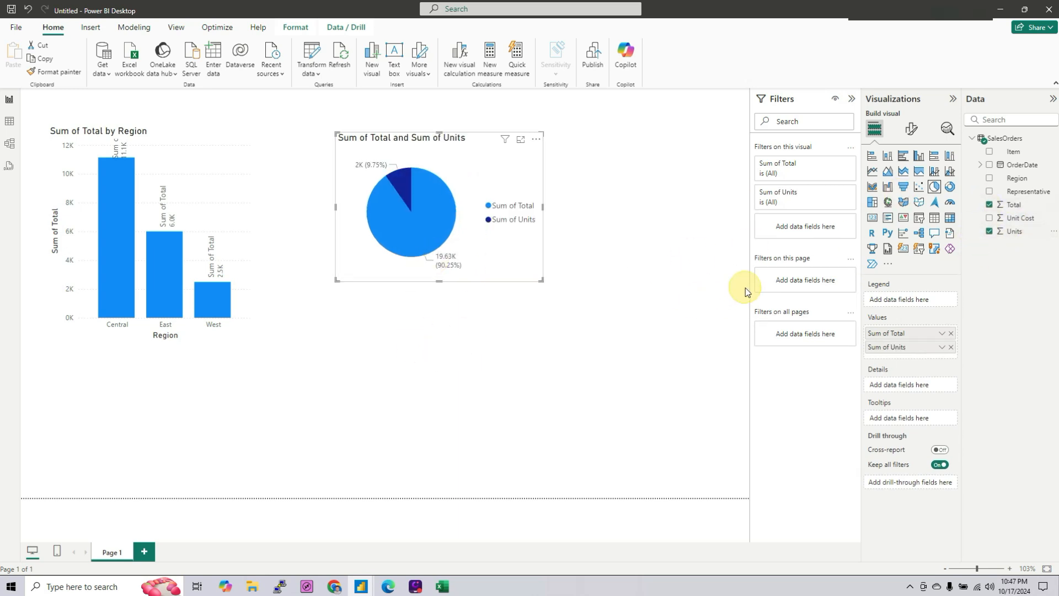
drag(409, 242, 334, 301)
mouse_move(468, 267)
mouse_down()
mouse_move(425, 274)
mouse_move(470, 276)
mouse_up()
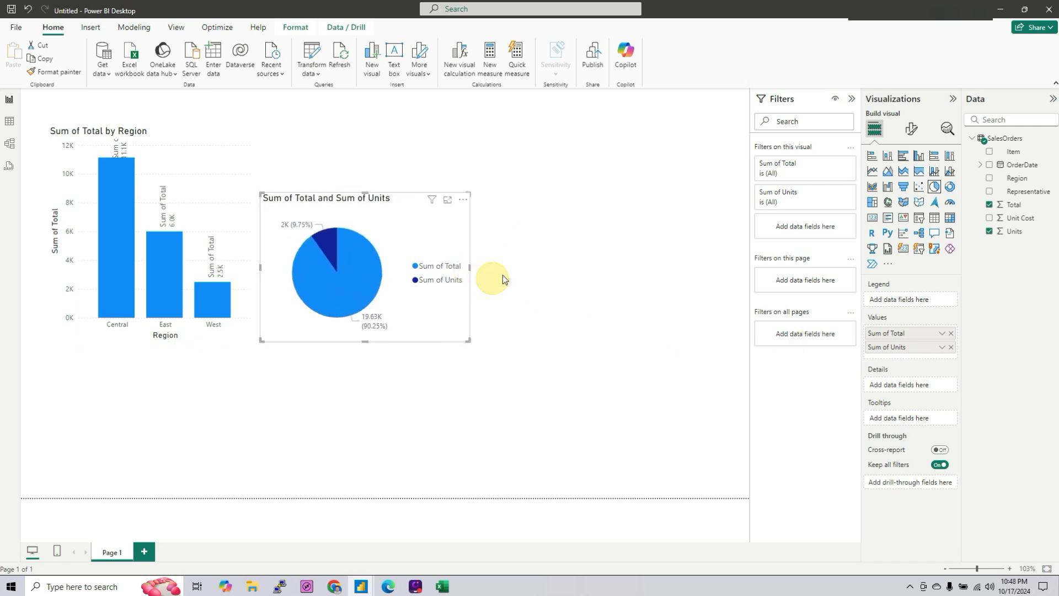
click(703, 366)
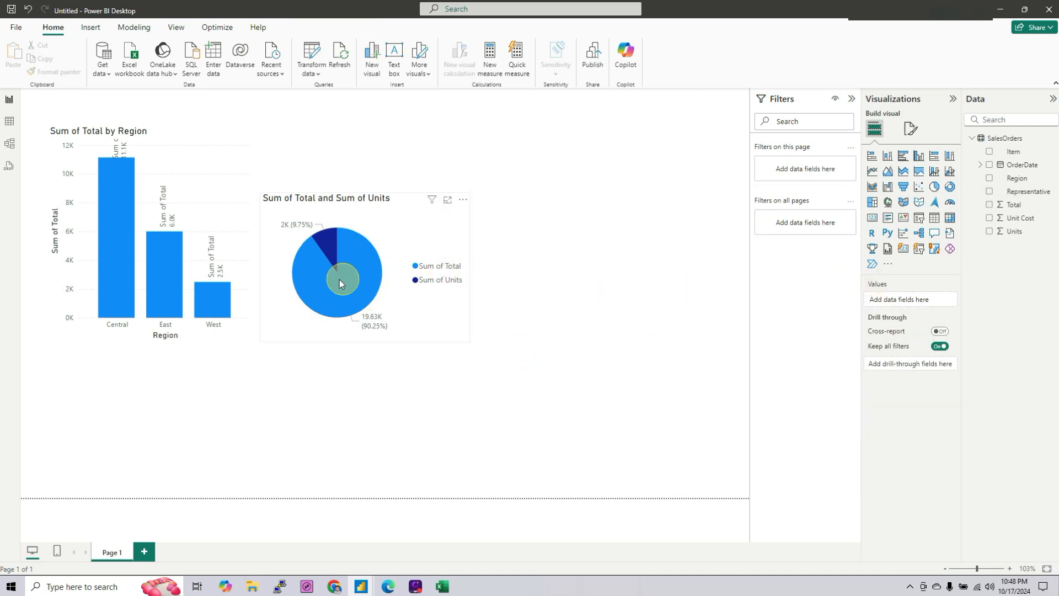
Recolour the pie chart's Sum of Units slice light purple and deselect the chart.
click(361, 273)
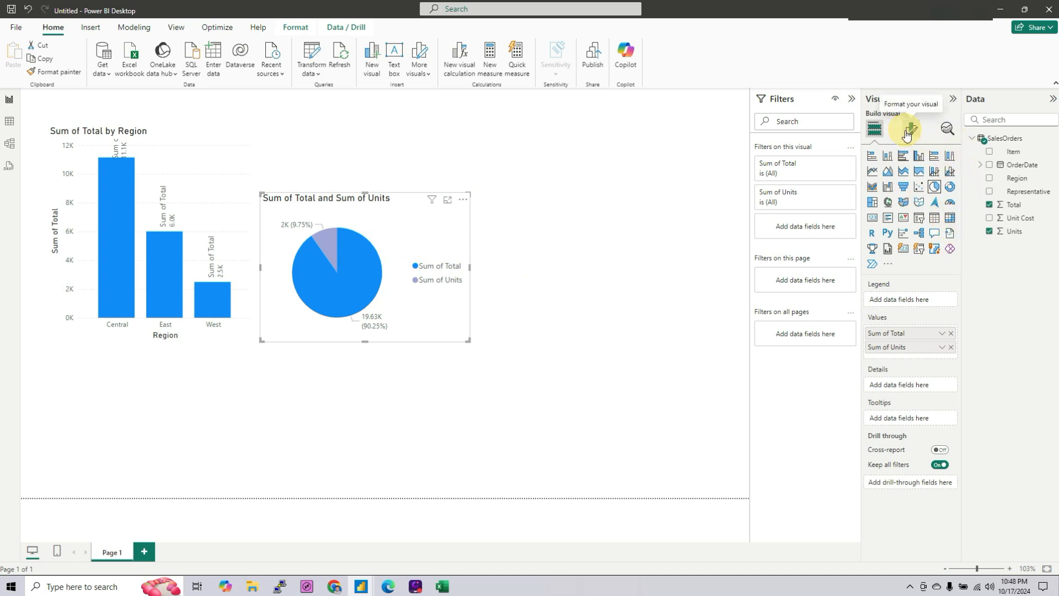
click(739, 315)
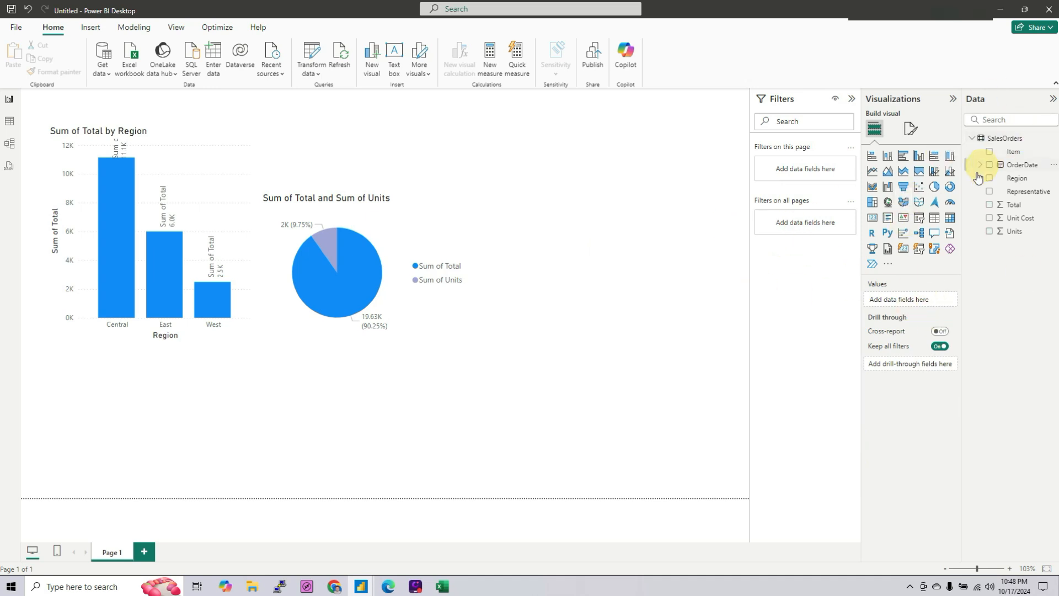
Add an area chart beside the pie chart with Item on the X-axis, Total on the Y-axis and Region as the legend.
click(888, 176)
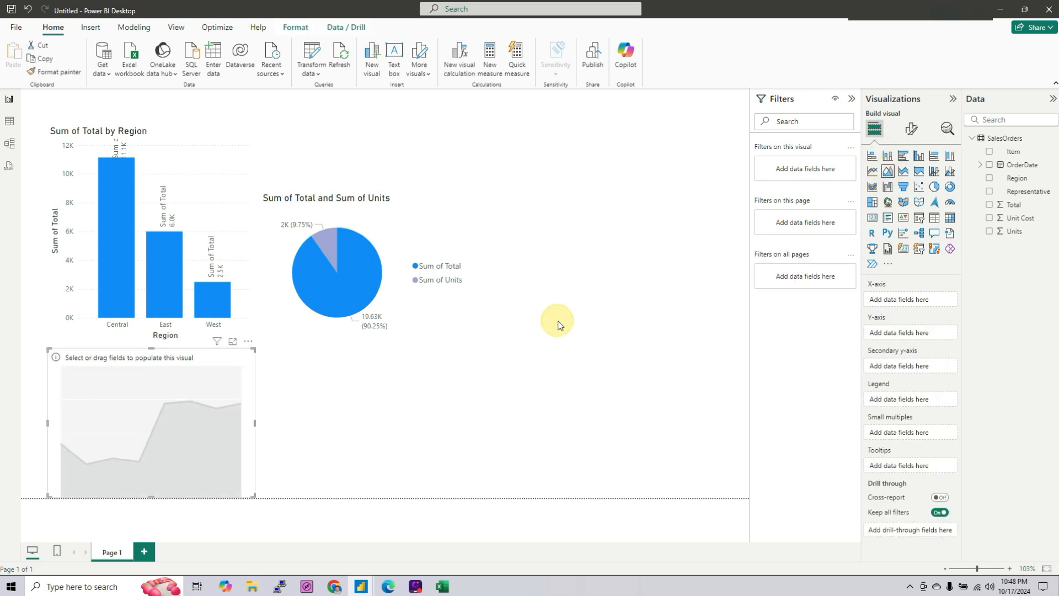
drag(170, 450, 620, 297)
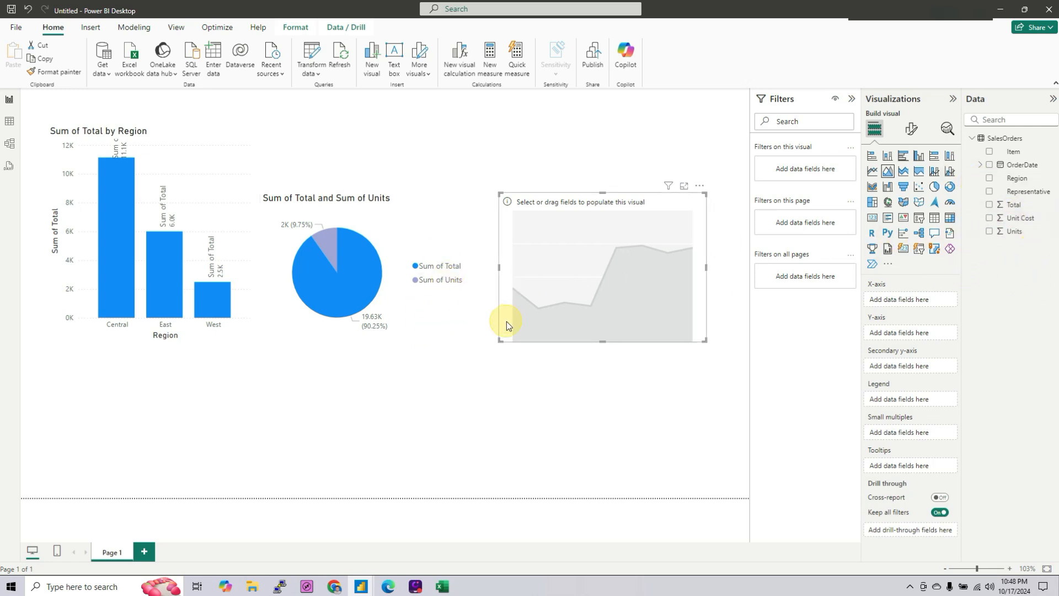
click(989, 178)
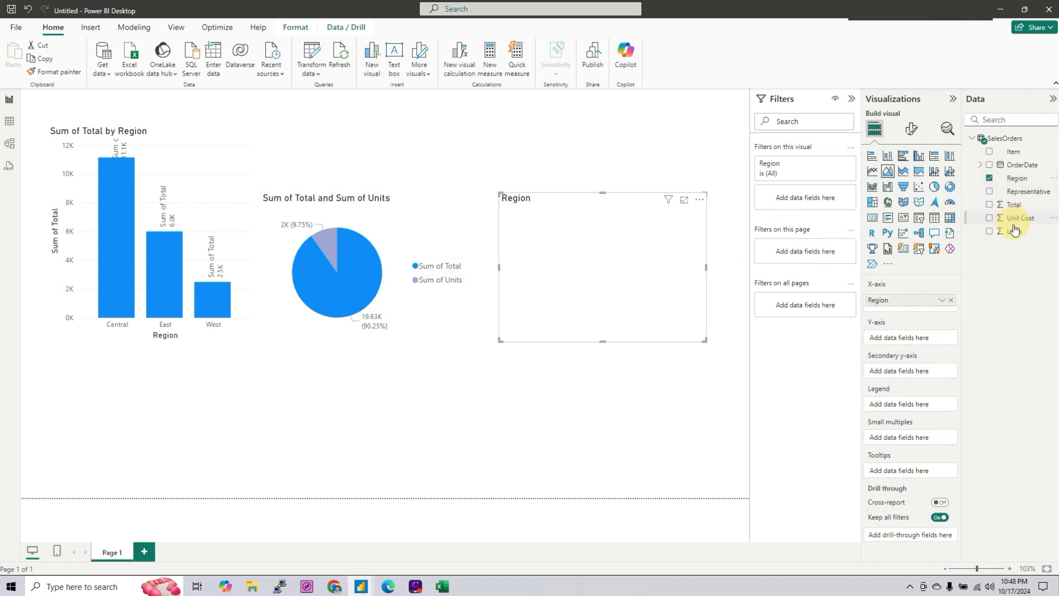
click(989, 178)
click(980, 165)
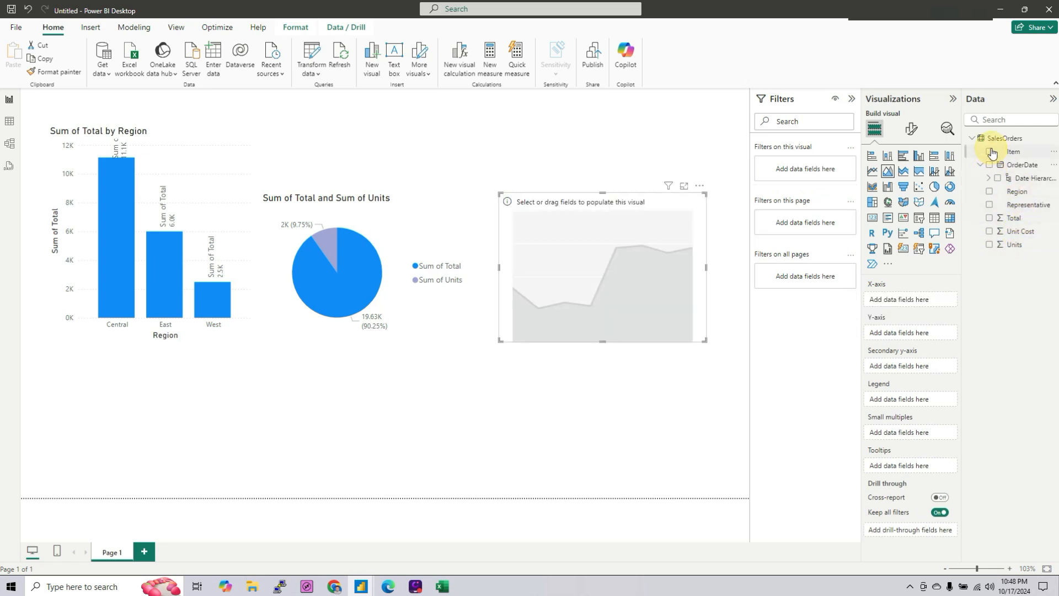
click(988, 153)
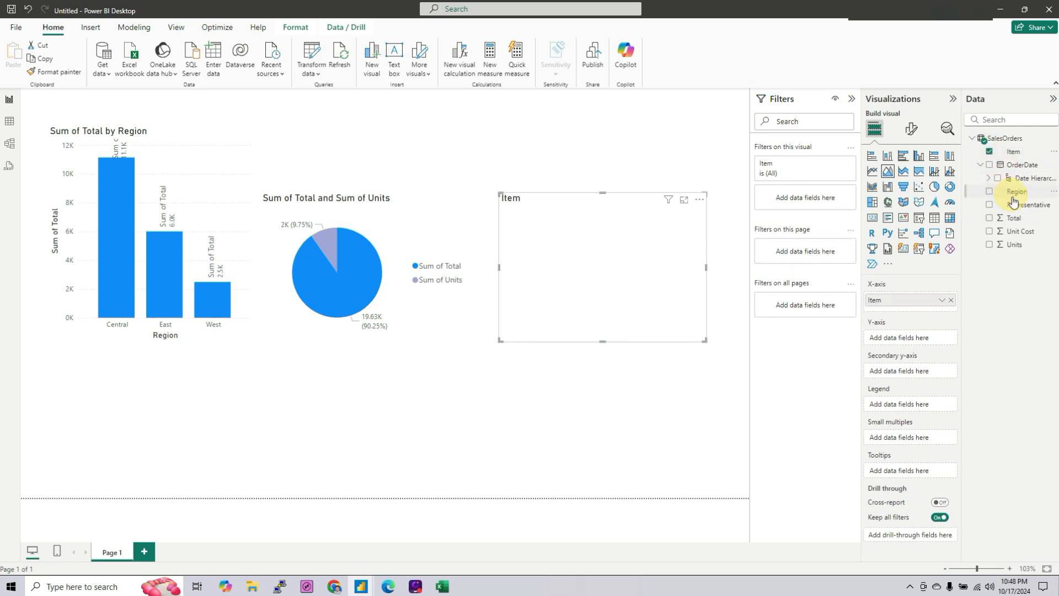
click(988, 192)
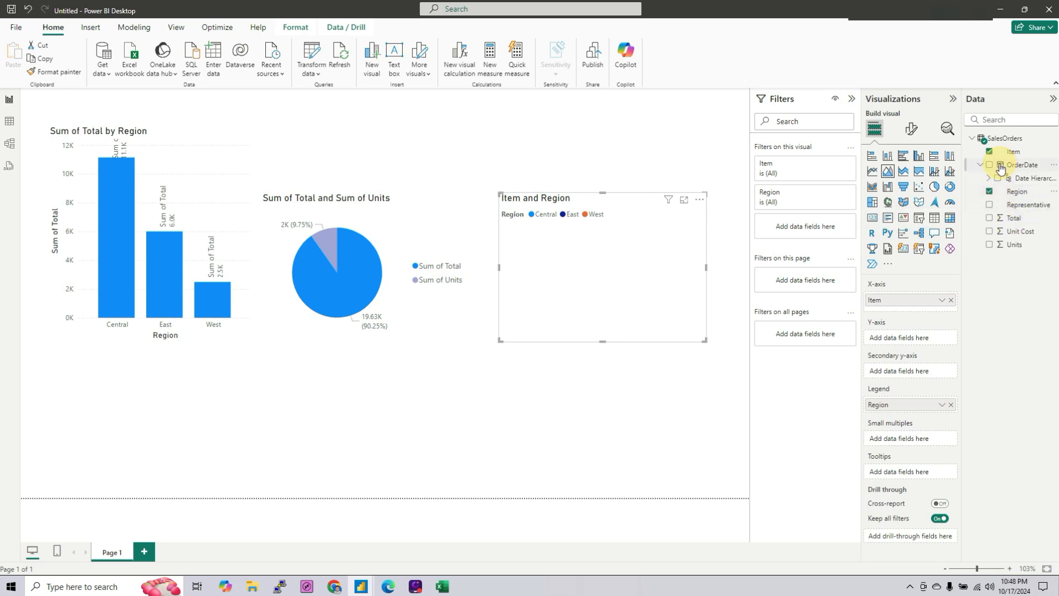
click(989, 218)
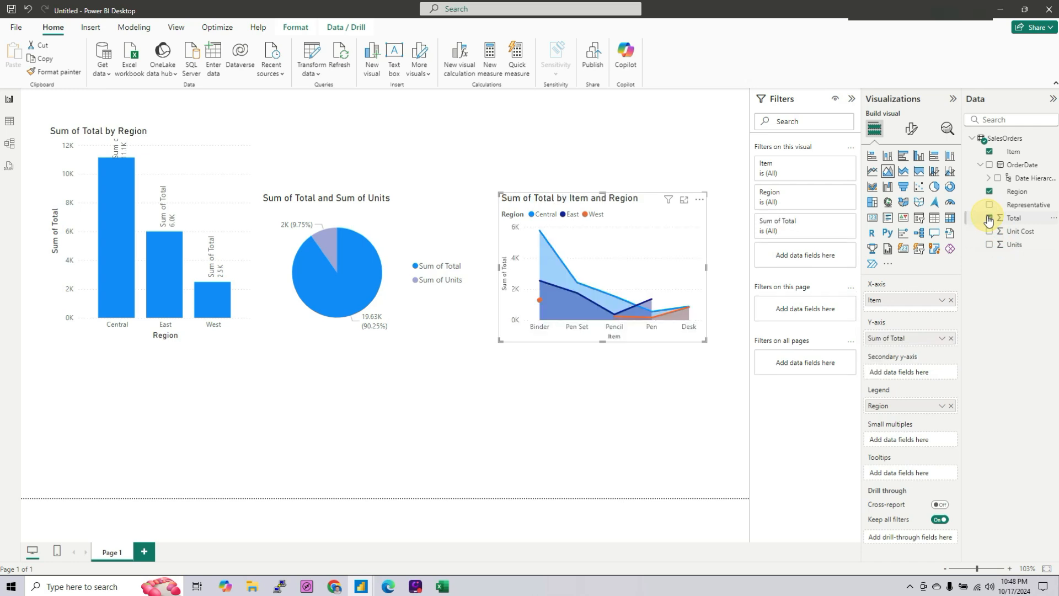
Enlarge the area chart, align it with the page's right edge, and open its formatting options.
drag(500, 339, 438, 428)
mouse_move(568, 389)
mouse_down()
mouse_move(620, 415)
mouse_move(619, 431)
mouse_move(616, 350)
mouse_up()
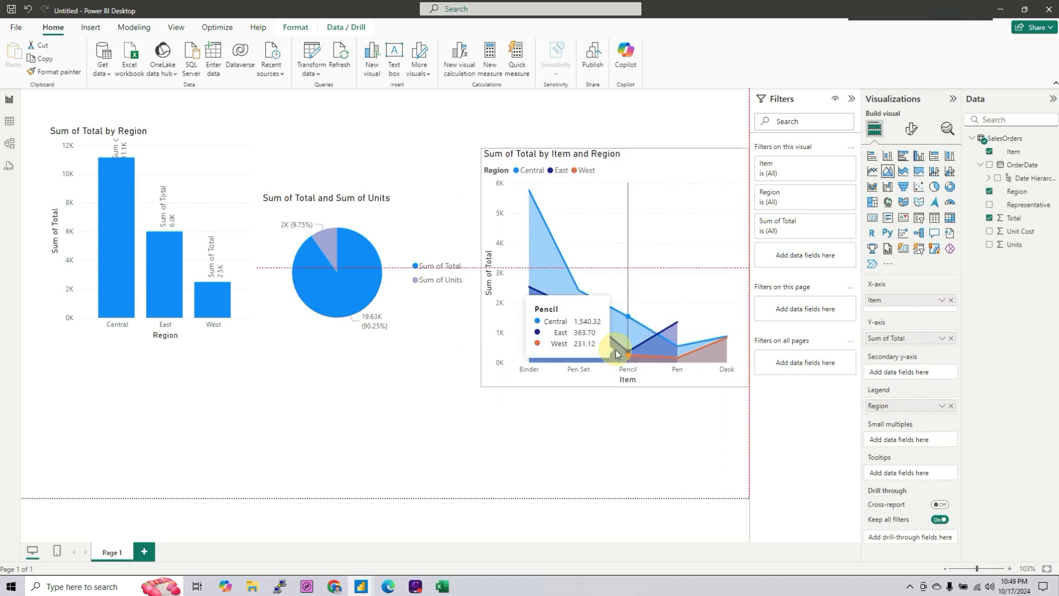
click(638, 457)
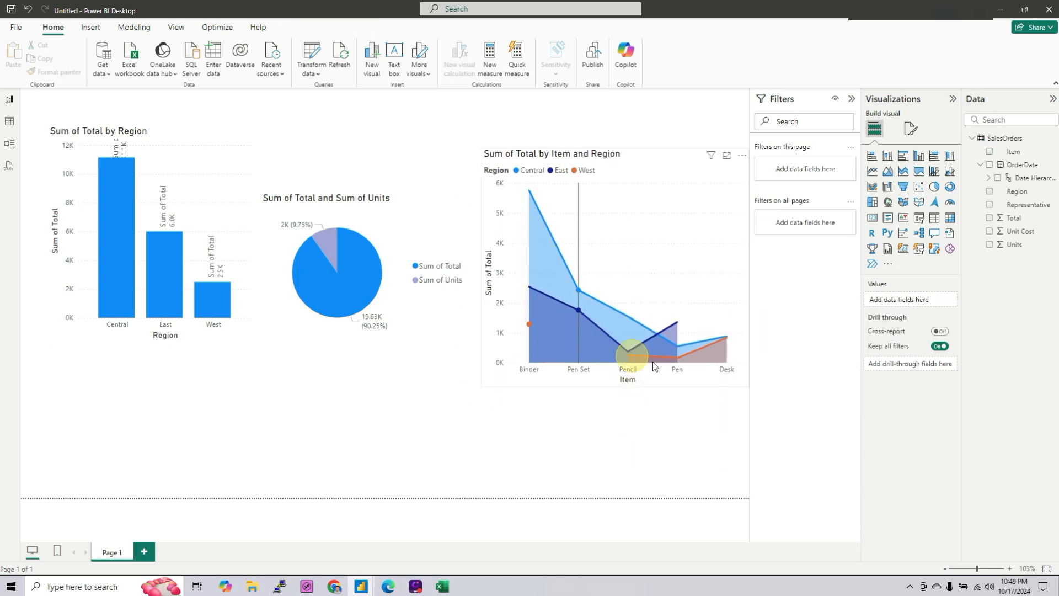
click(632, 355)
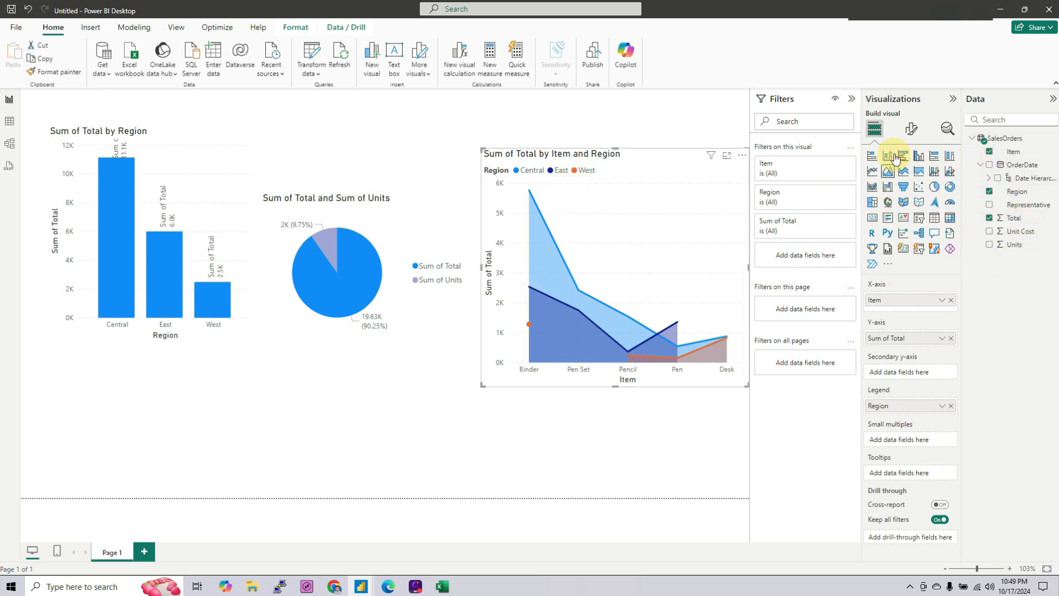
click(909, 130)
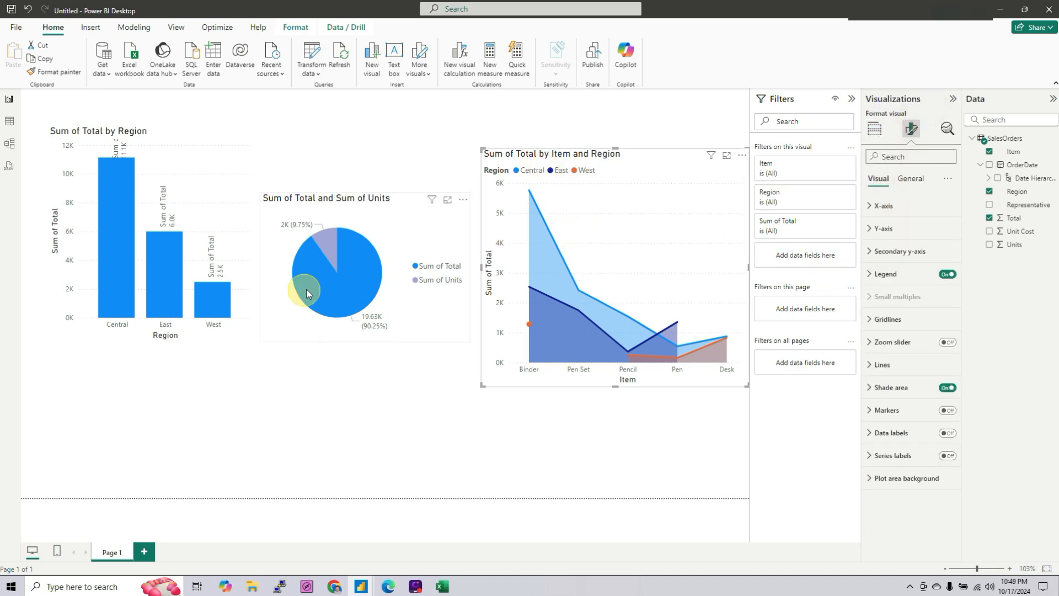
Rearrange the charts in a row with the area chart first, the column chart in the middle and the pie chart last, and enlarge the pie chart.
drag(332, 329, 364, 386)
drag(187, 302, 192, 357)
drag(333, 332, 147, 171)
drag(189, 312, 422, 320)
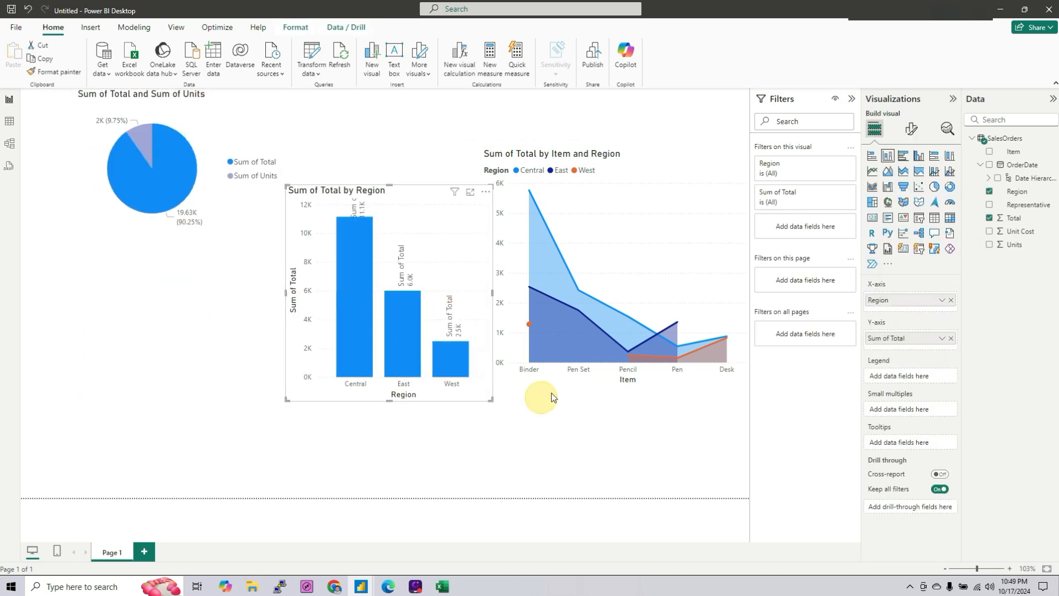
drag(497, 337, 113, 339)
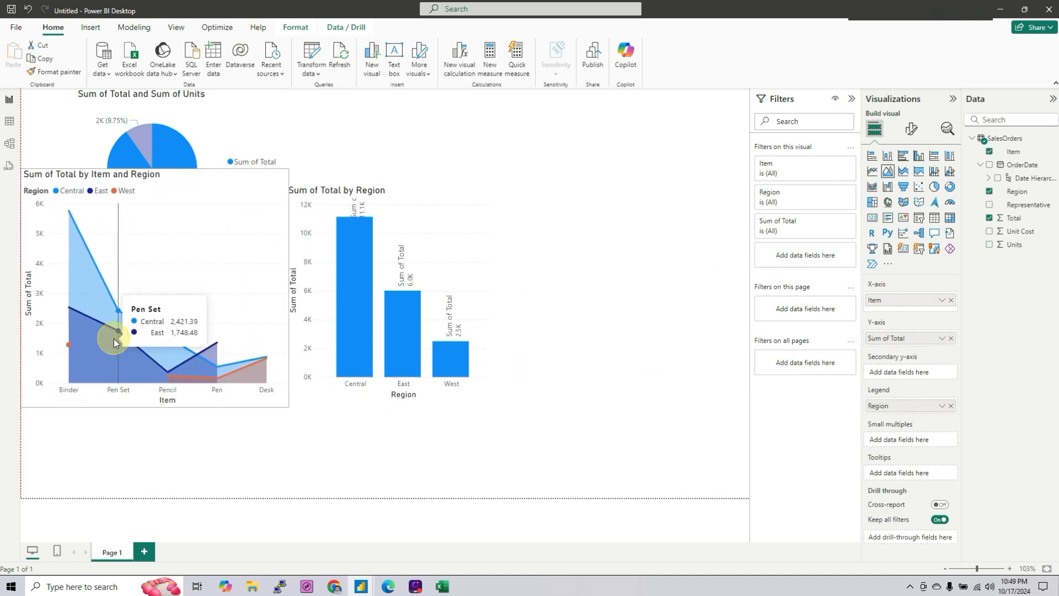
drag(366, 349, 364, 359)
drag(180, 160, 575, 322)
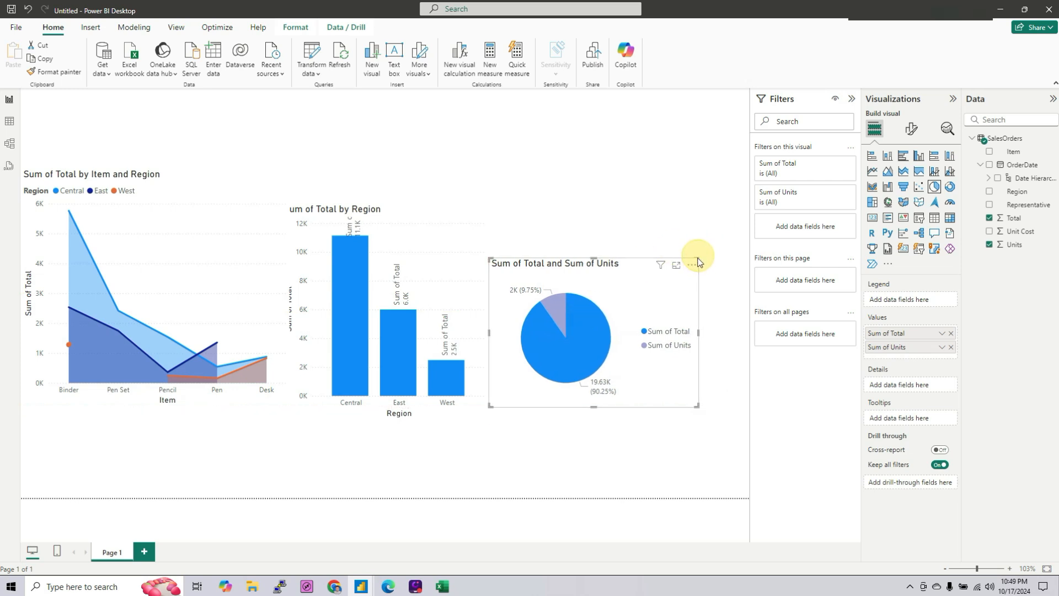
drag(697, 407, 746, 425)
click(683, 459)
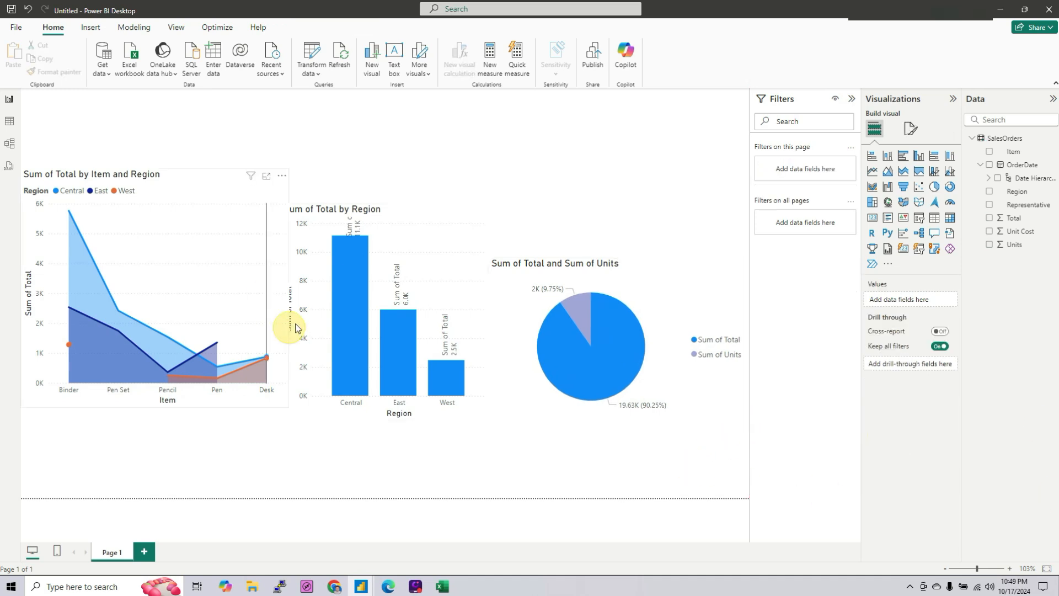
Add a text box reading SUMMARY REPORT, with the text in bold at font size 40.
click(395, 62)
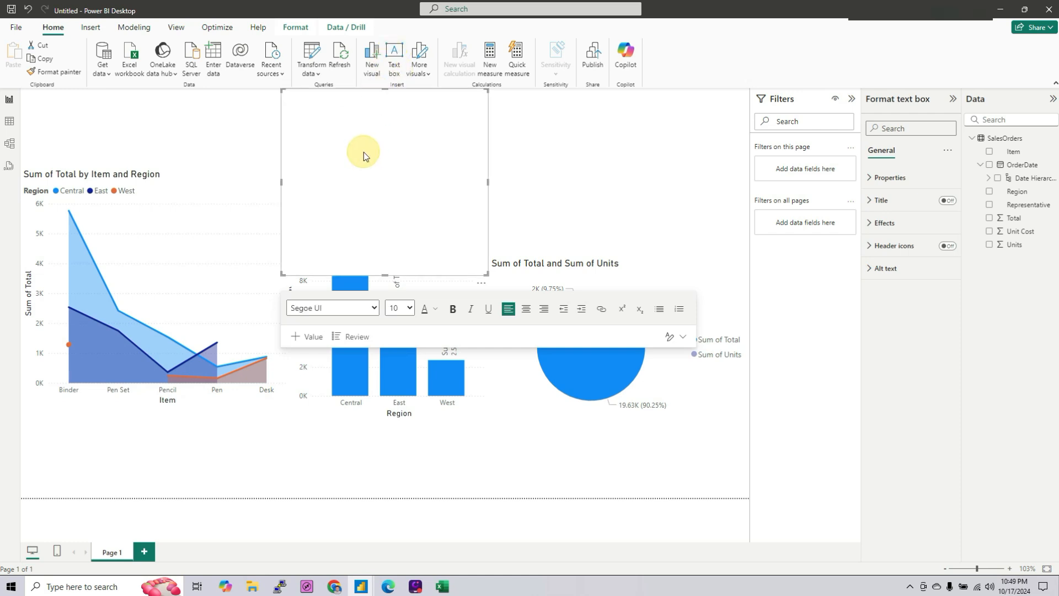
text(SUMMARY REPORT)
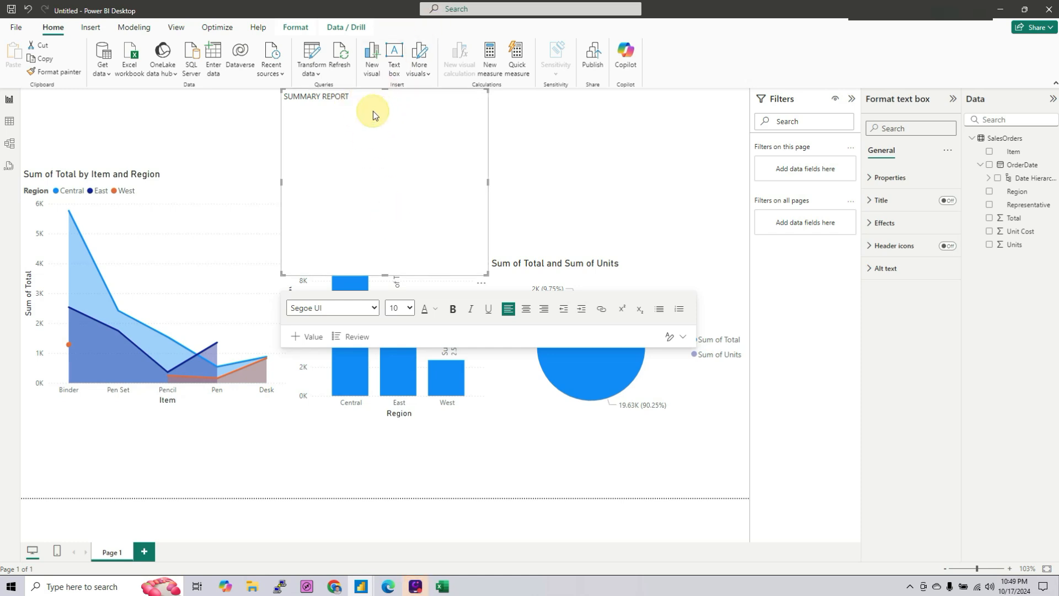
drag(372, 103, 278, 96)
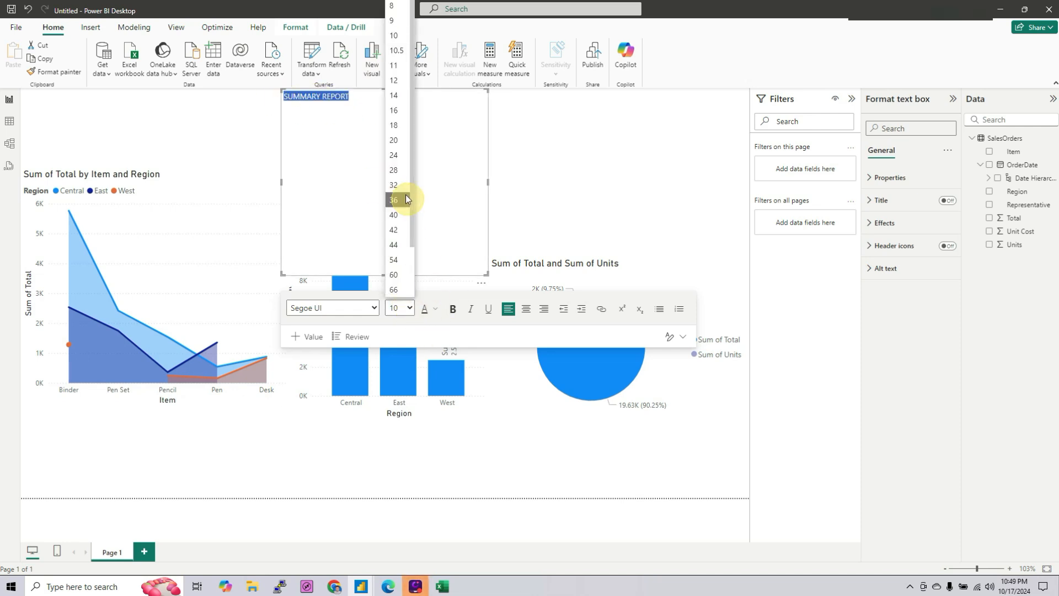
click(394, 215)
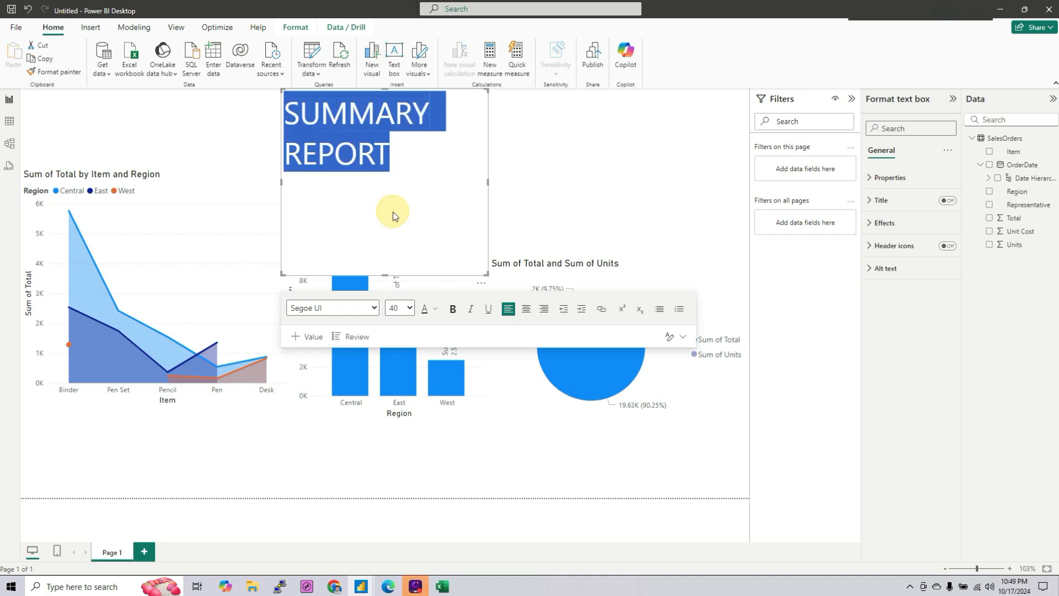
click(452, 308)
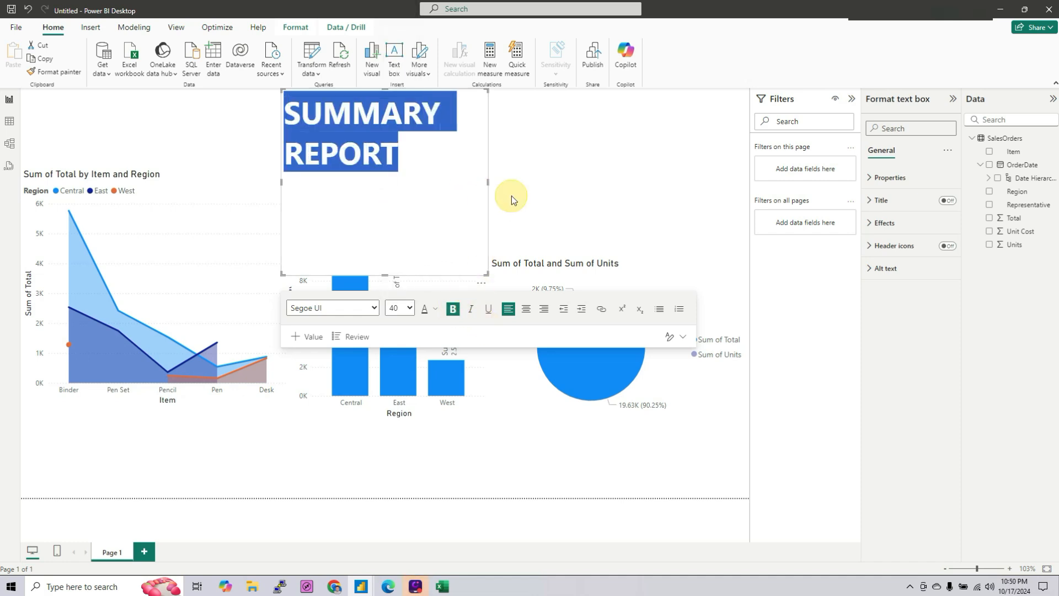
Widen the SUMMARY REPORT text box so the heading fits on one line, and reduce its height to clear the charts.
drag(487, 182, 663, 190)
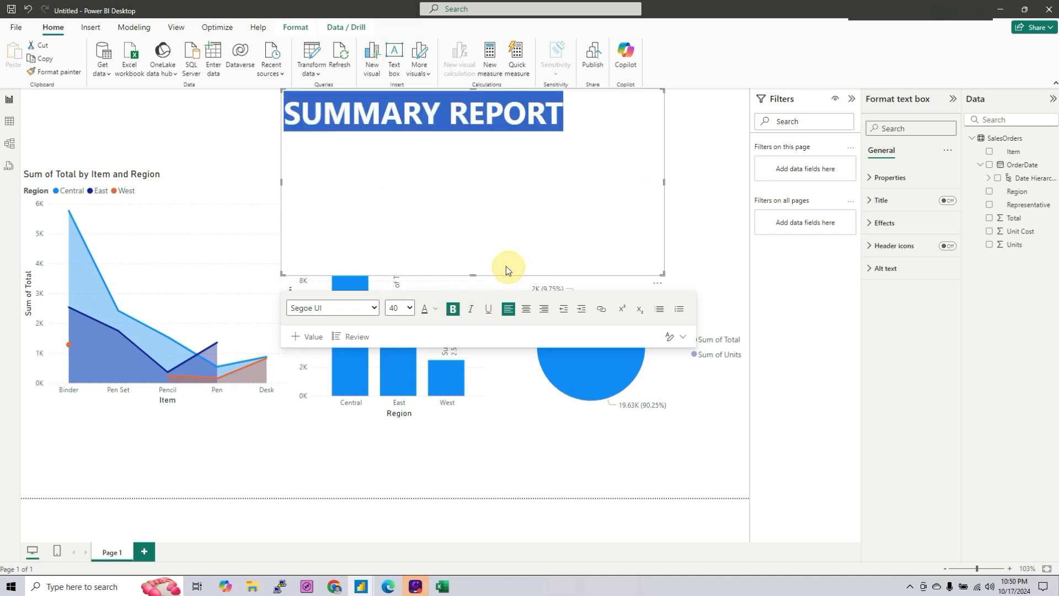
drag(472, 271, 469, 136)
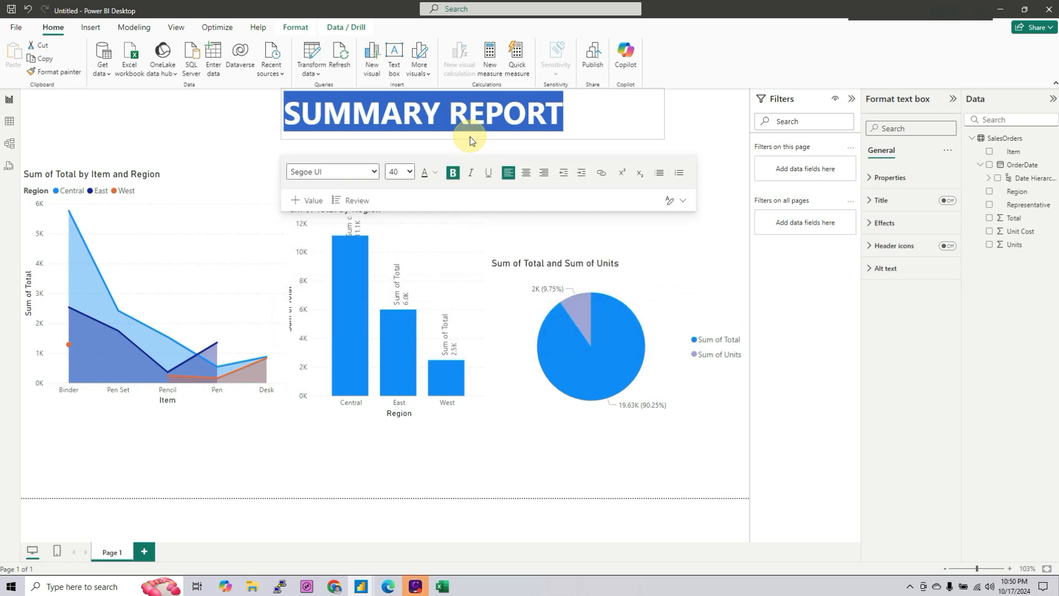
click(710, 141)
Reselect the SUMMARY REPORT text box and place the cursor at the start of its text.
drag(563, 116, 503, 113)
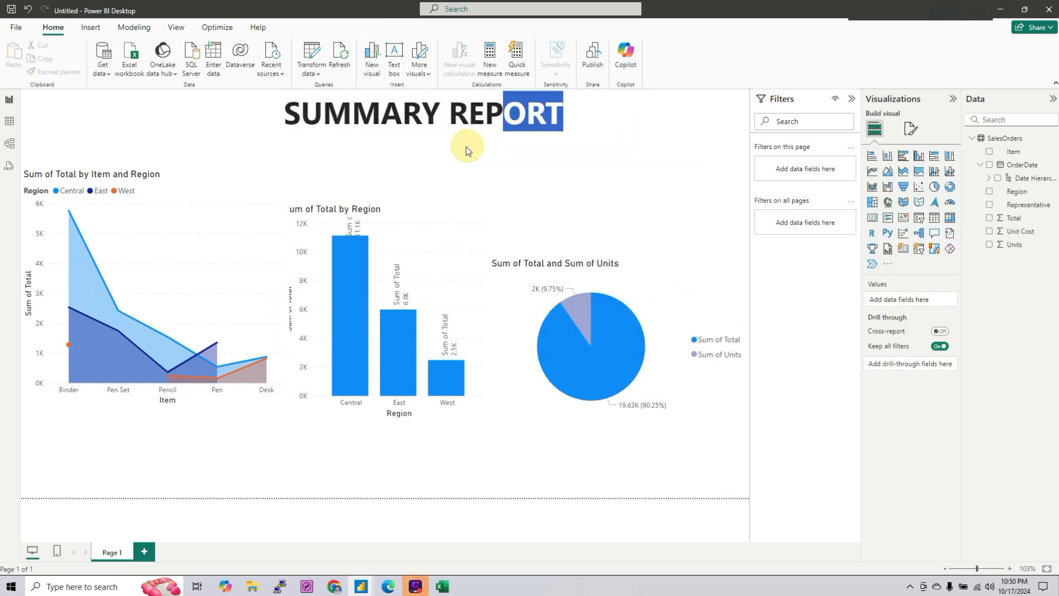
click(423, 114)
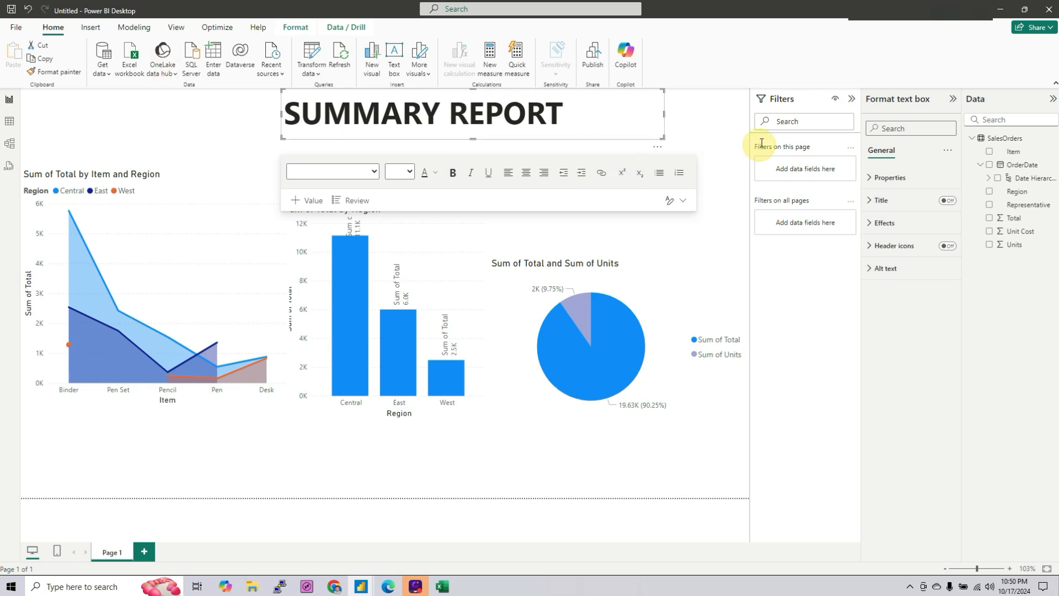
click(757, 229)
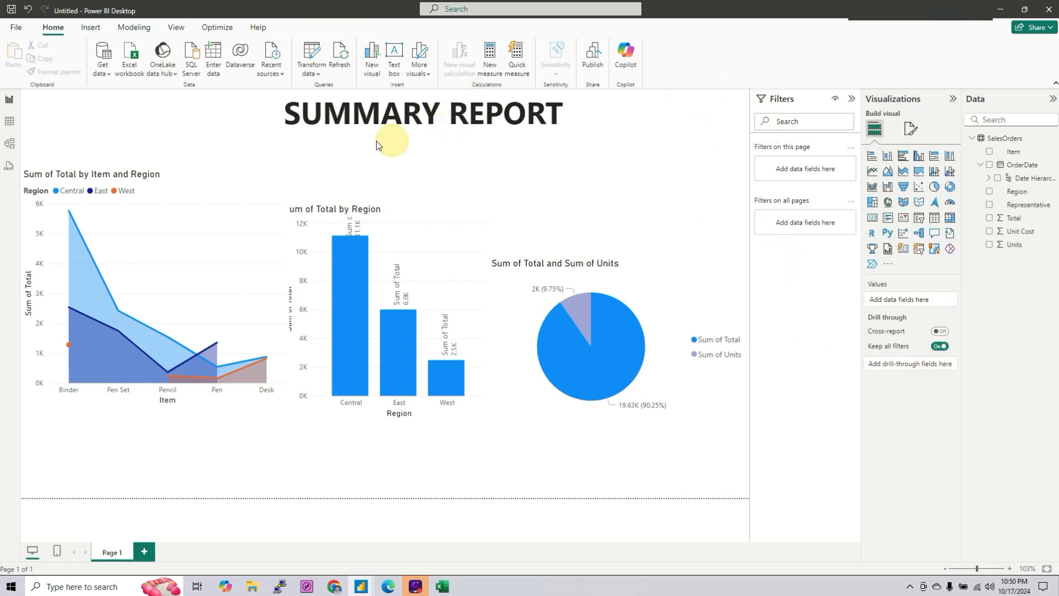
click(284, 117)
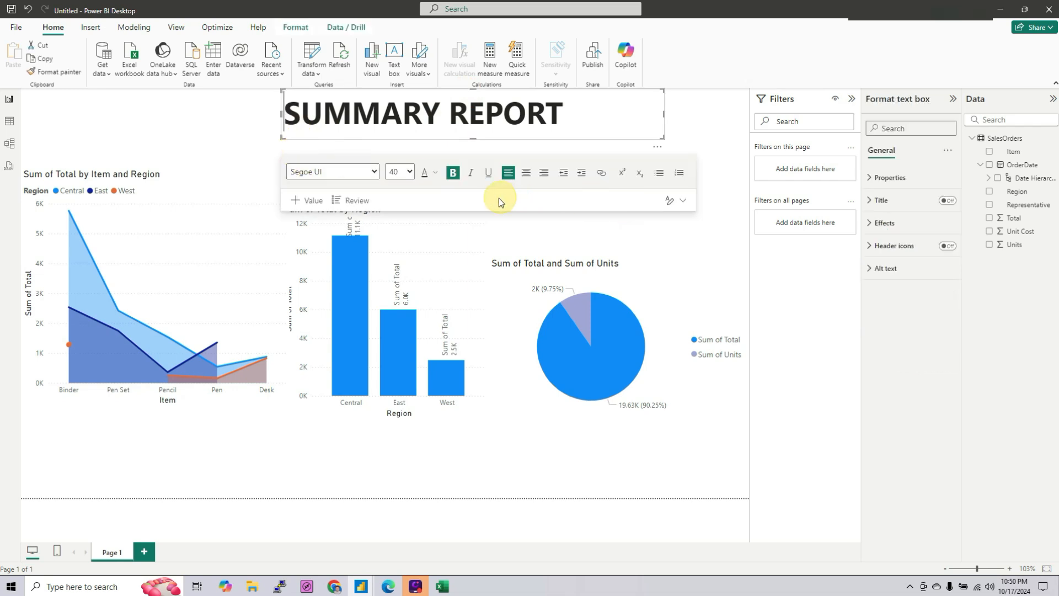